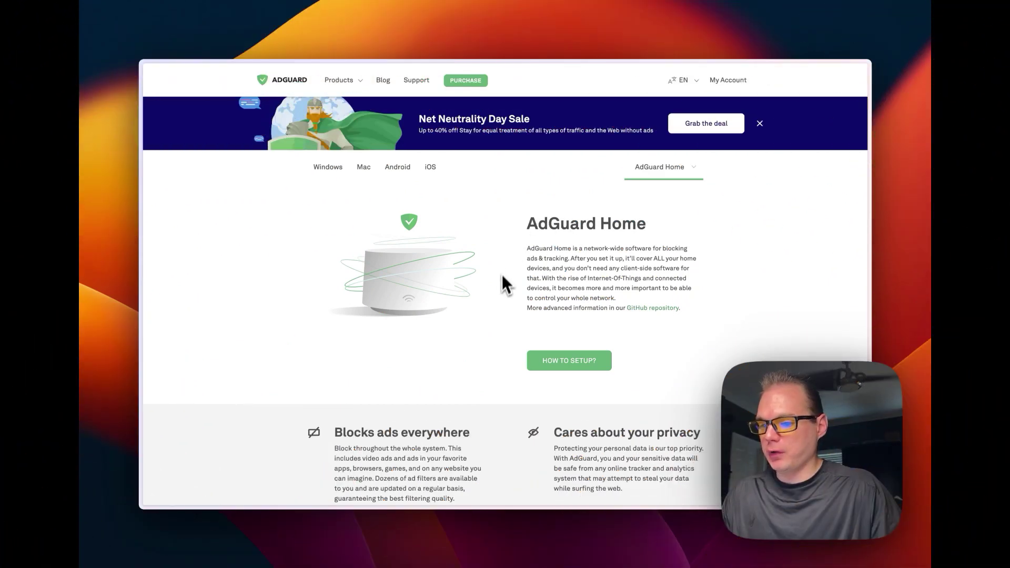
# Step: Expand the 'How does AdGuard Home work?' FAQ answer on the AdGuard Home page
pyautogui.scroll(-1, 501, 276)
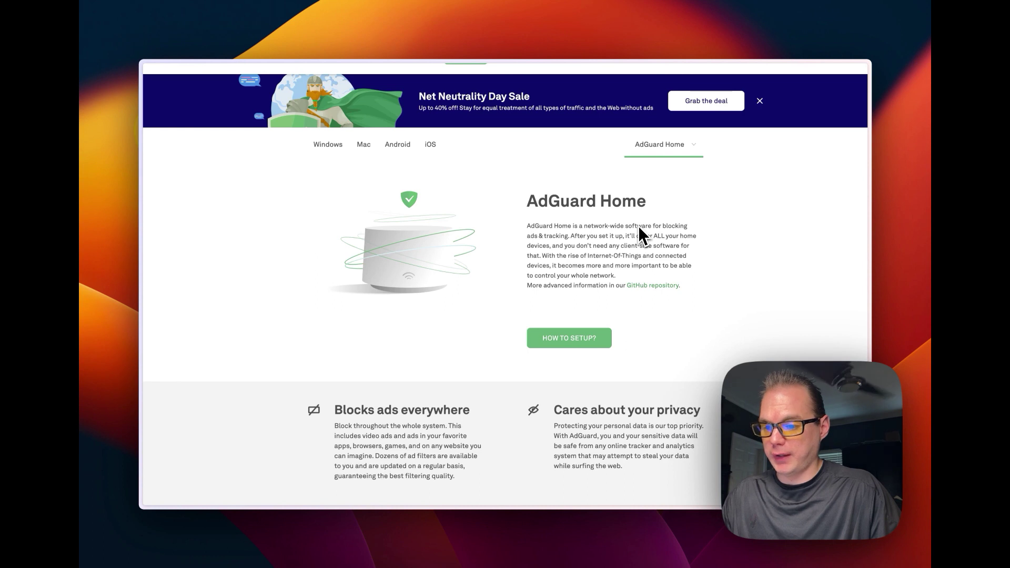
pyautogui.scroll(-8, 464, 342)
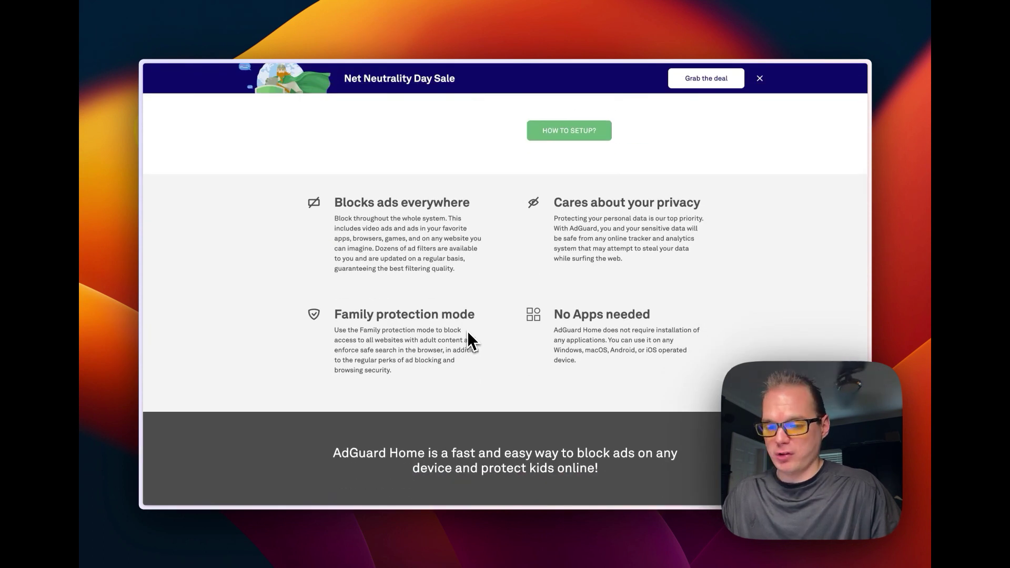
pyautogui.scroll(-12, 467, 332)
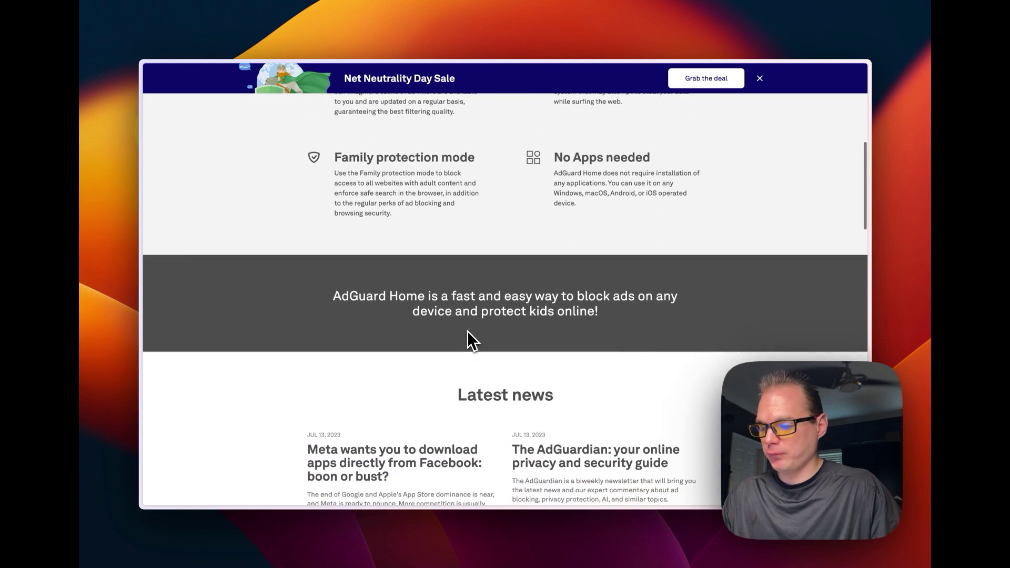
pyautogui.scroll(-20, 467, 332)
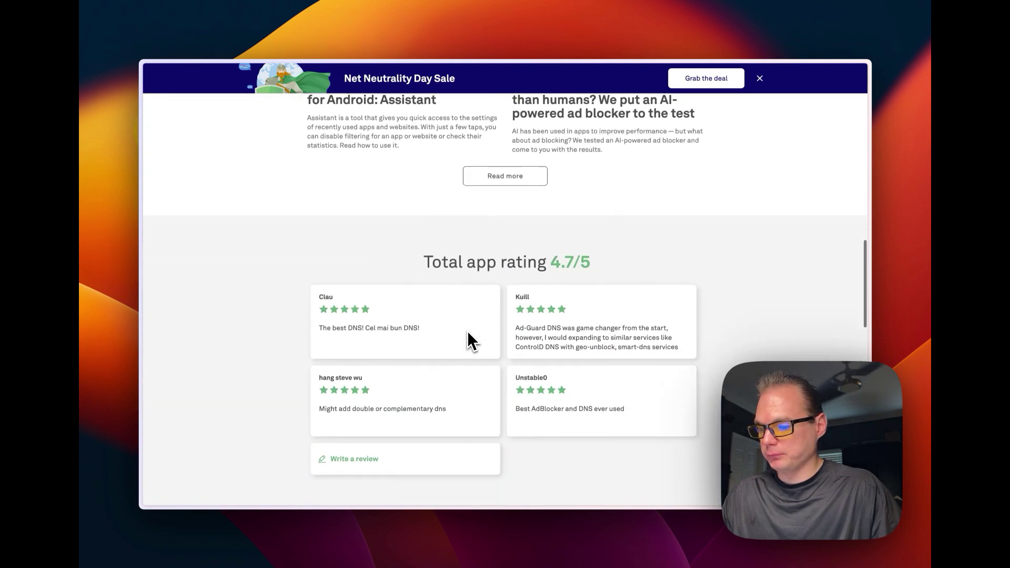
pyautogui.scroll(-12, 467, 333)
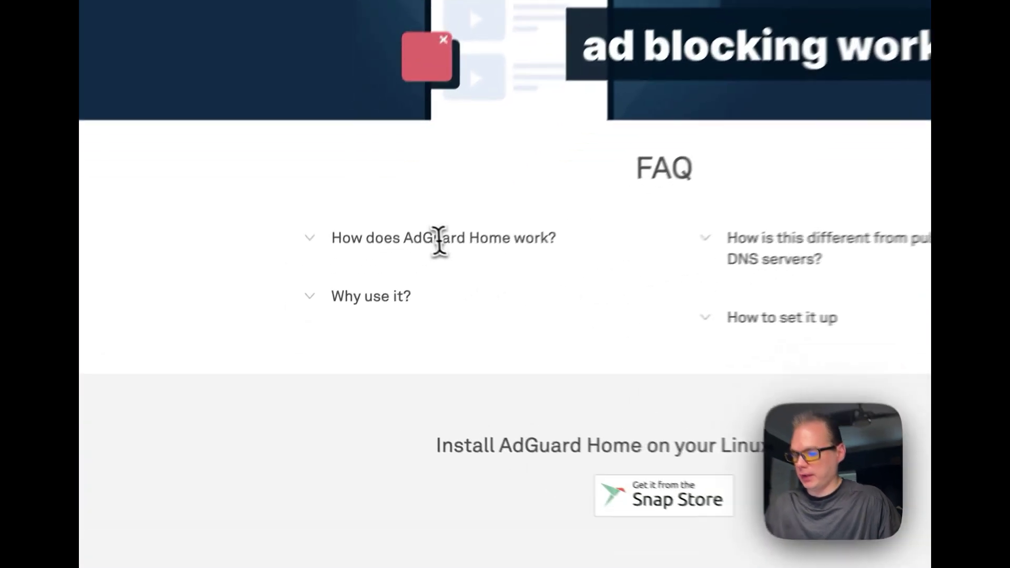
pyautogui.click(439, 239)
pyautogui.scroll(-1, 444, 247)
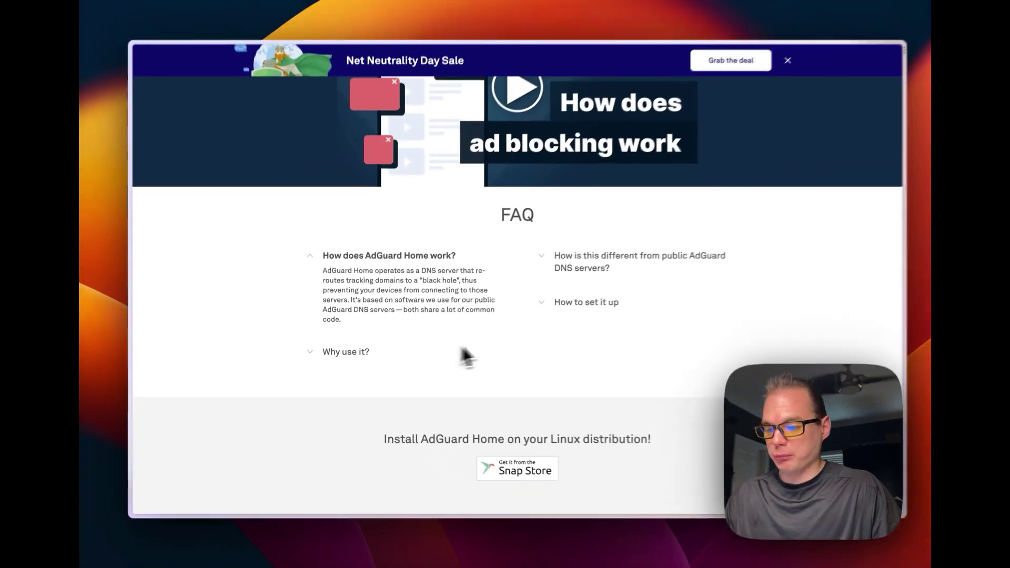
pyautogui.scroll(-7, 478, 337)
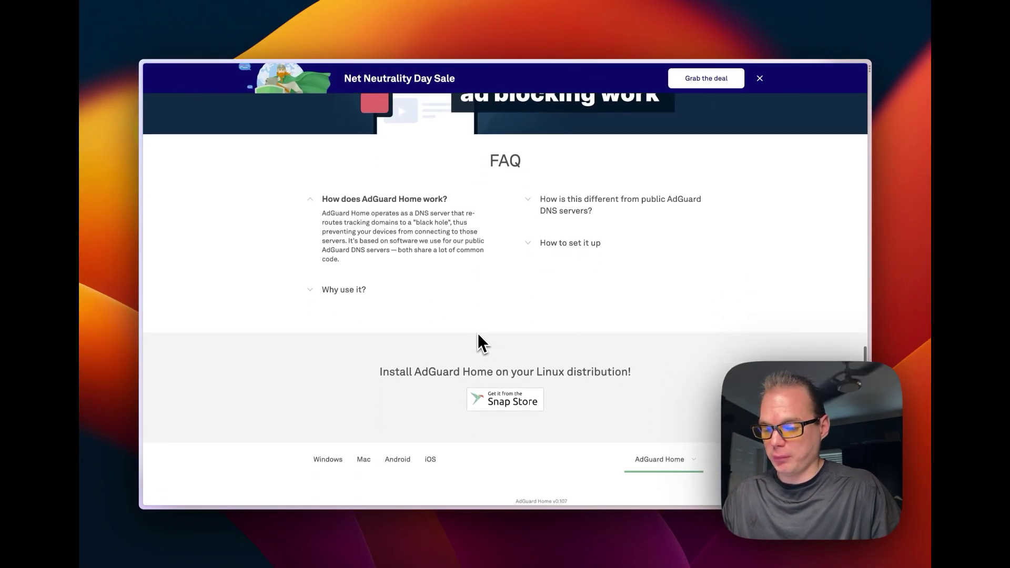
pyautogui.scroll(-2, 478, 339)
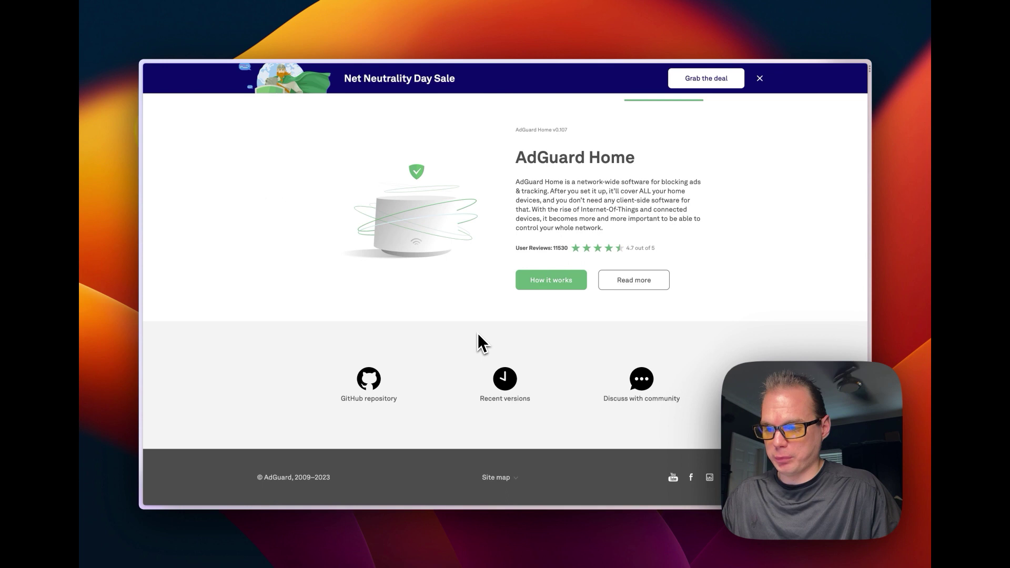
pyautogui.scroll(10, 479, 340)
pyautogui.scroll(10, 477, 342)
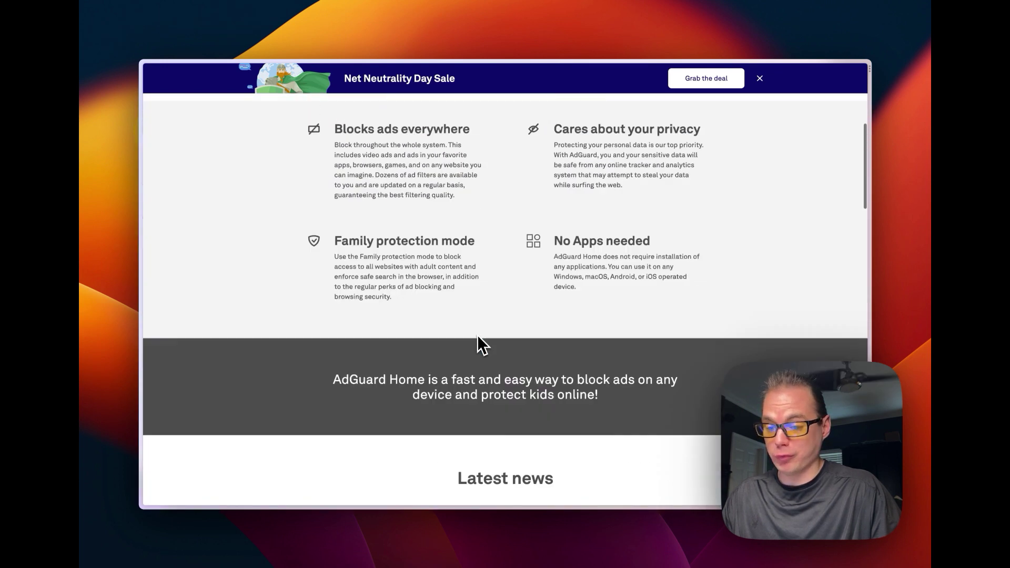
pyautogui.scroll(1, 477, 341)
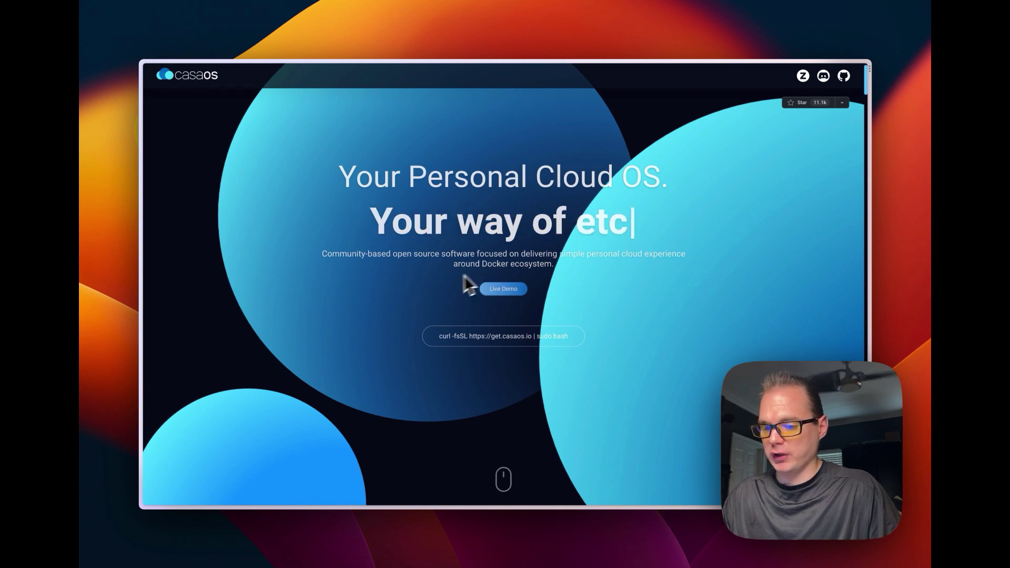
pyautogui.scroll(-5, 424, 295)
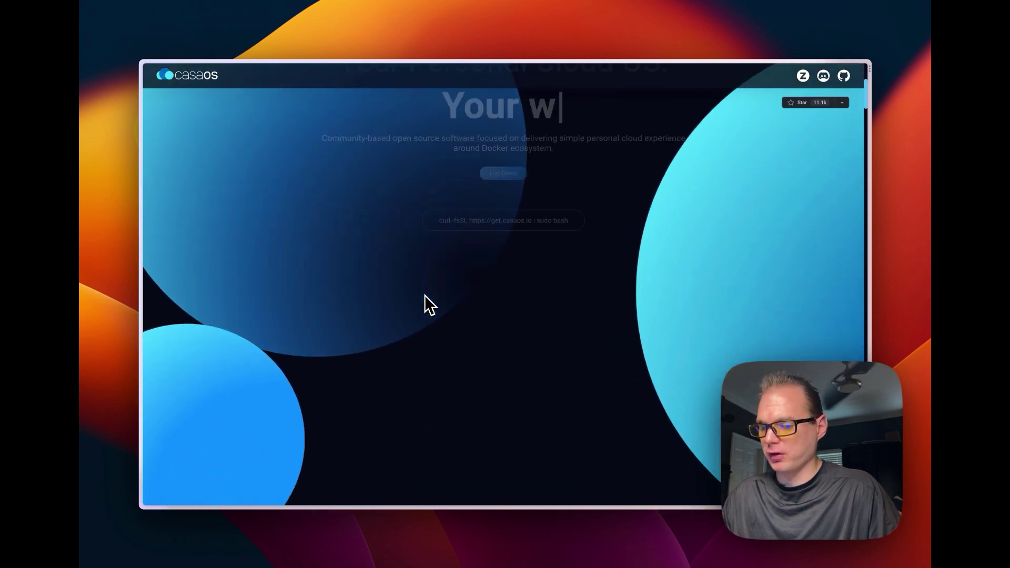
pyautogui.scroll(-5, 424, 295)
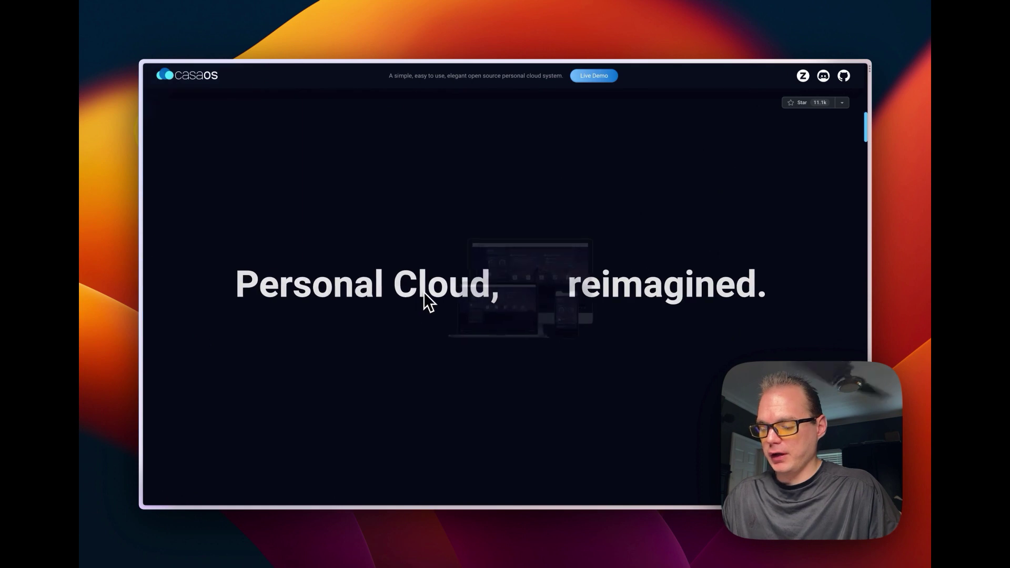
pyautogui.scroll(-5, 415, 301)
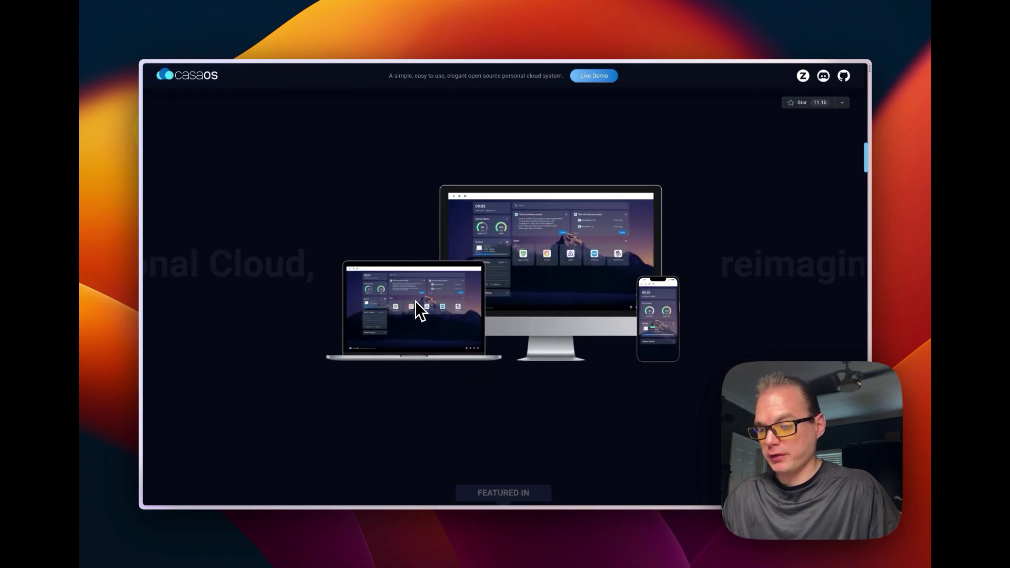
pyautogui.scroll(-5, 415, 301)
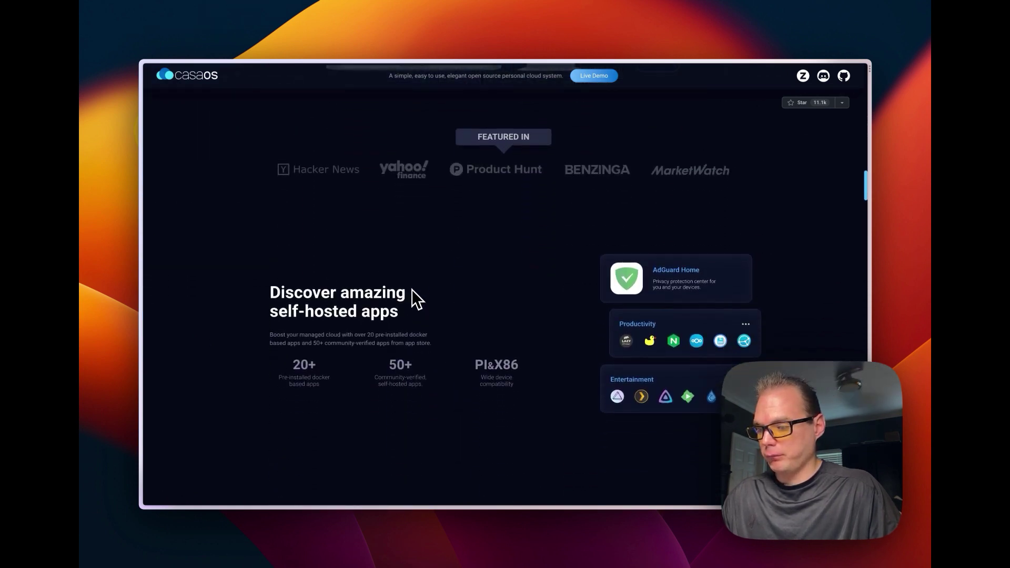
pyautogui.scroll(-3, 412, 293)
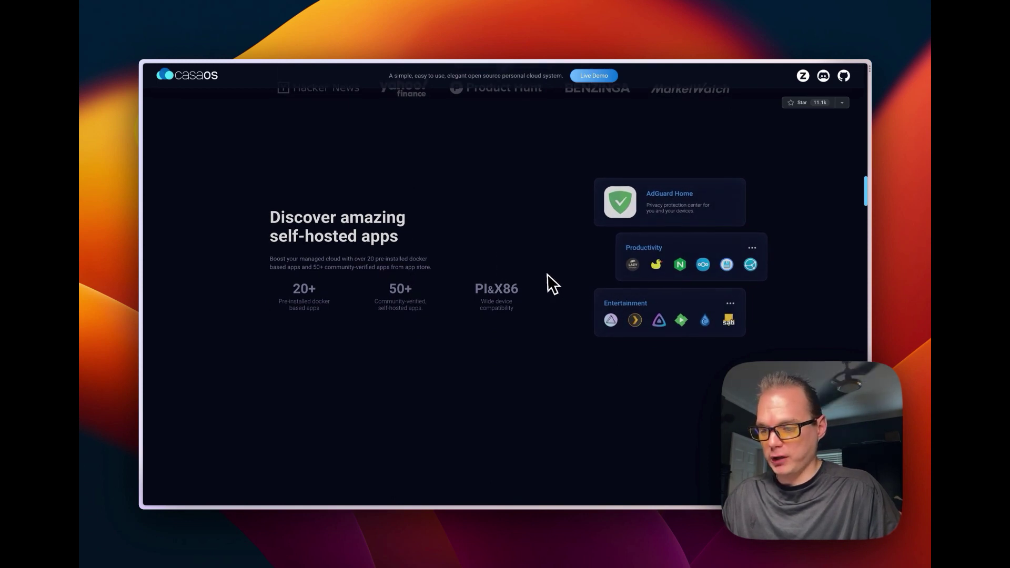
pyautogui.scroll(-3, 547, 273)
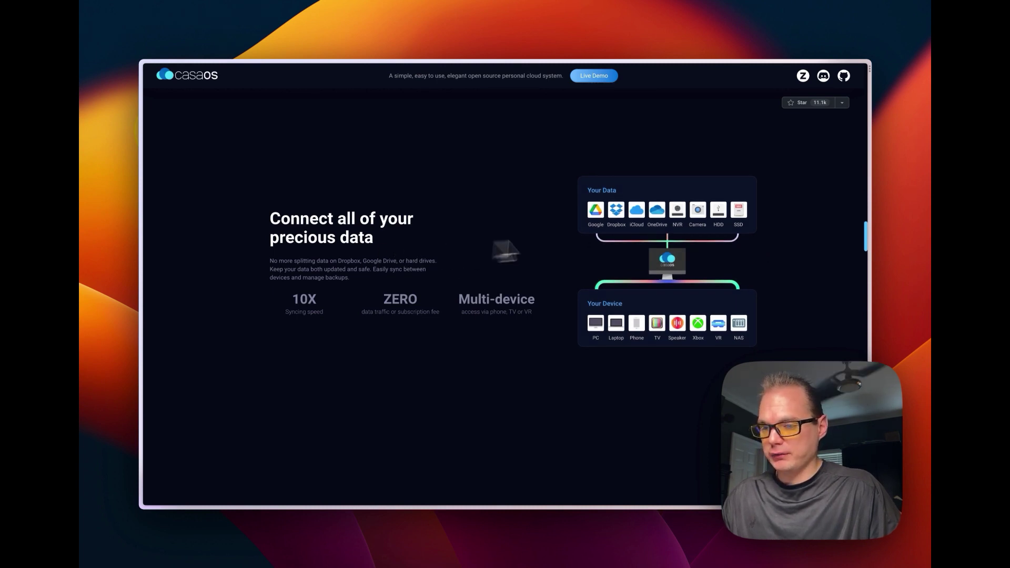
pyautogui.scroll(-3, 532, 278)
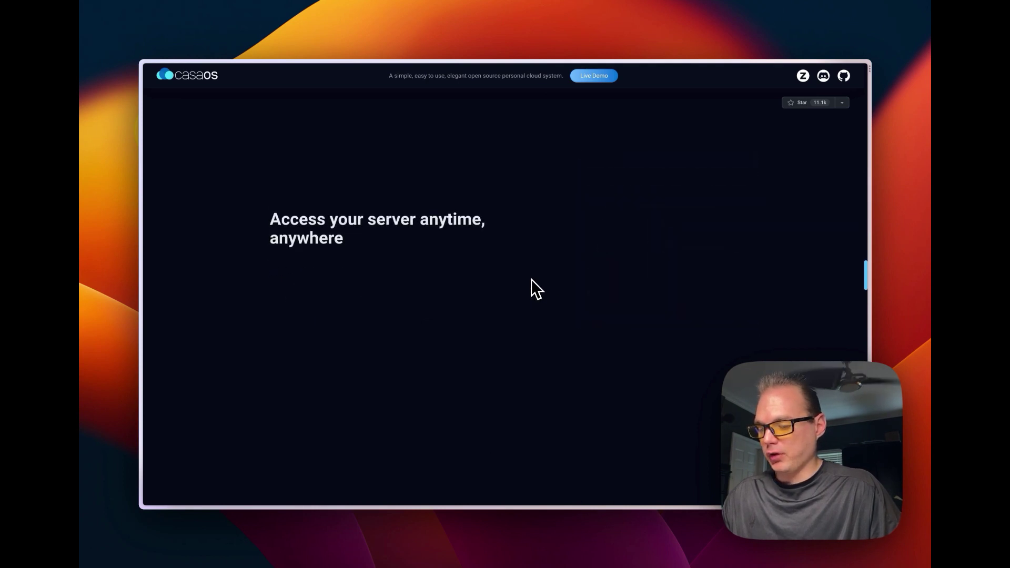
pyautogui.scroll(-2, 531, 279)
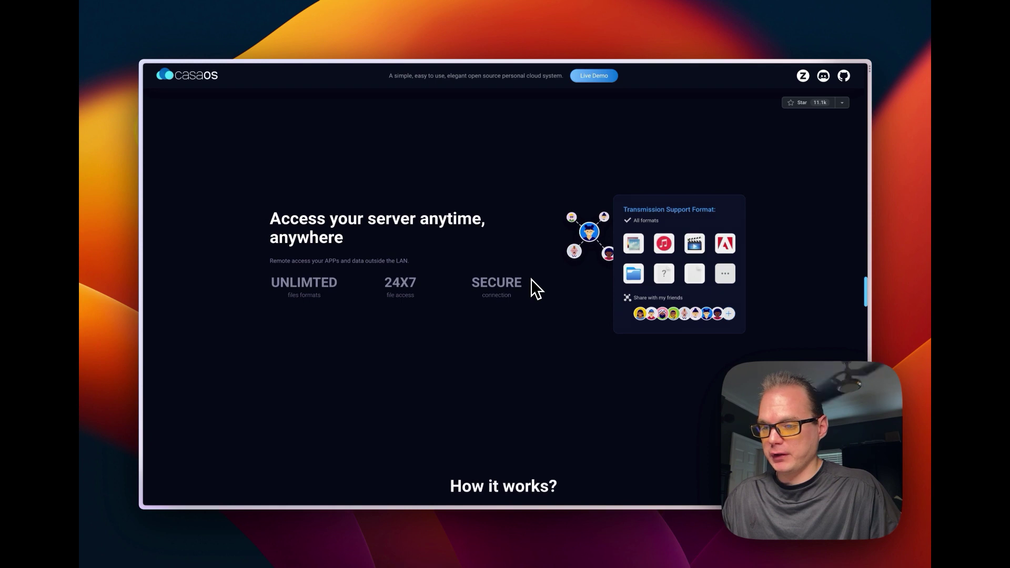
pyautogui.scroll(-5, 531, 279)
pyautogui.scroll(-1, 531, 278)
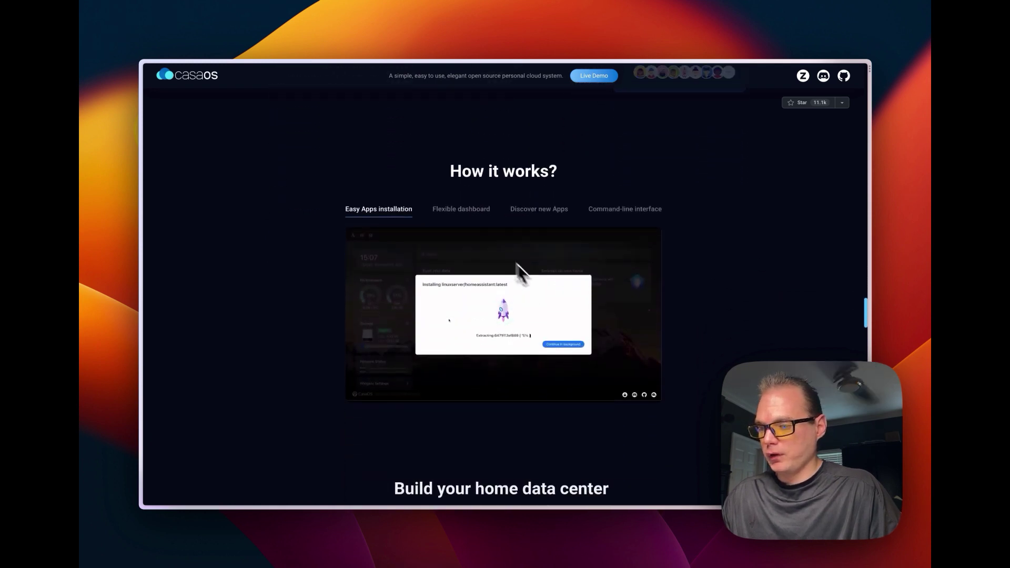
pyautogui.click(468, 210)
pyautogui.click(543, 212)
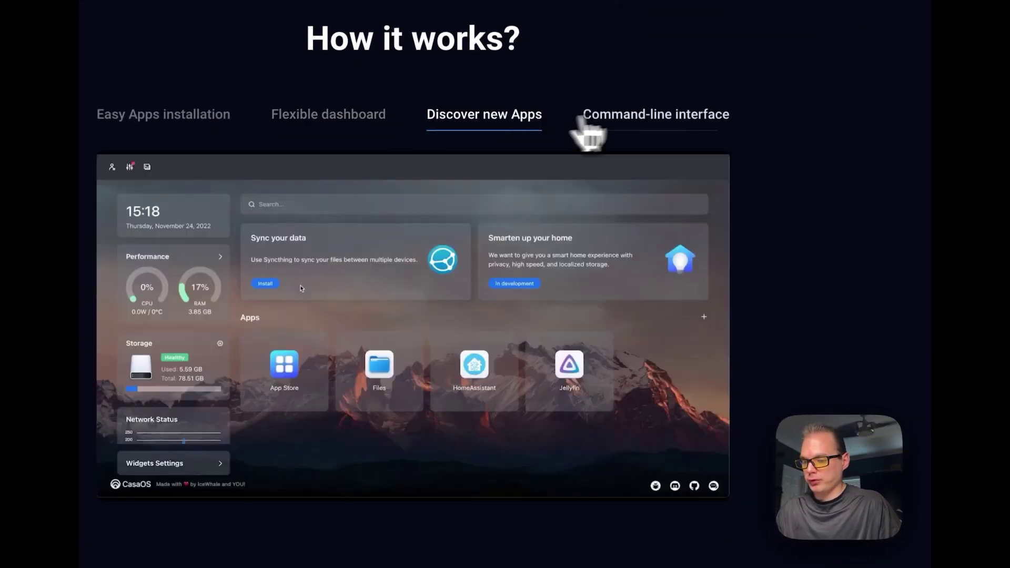
pyautogui.click(678, 113)
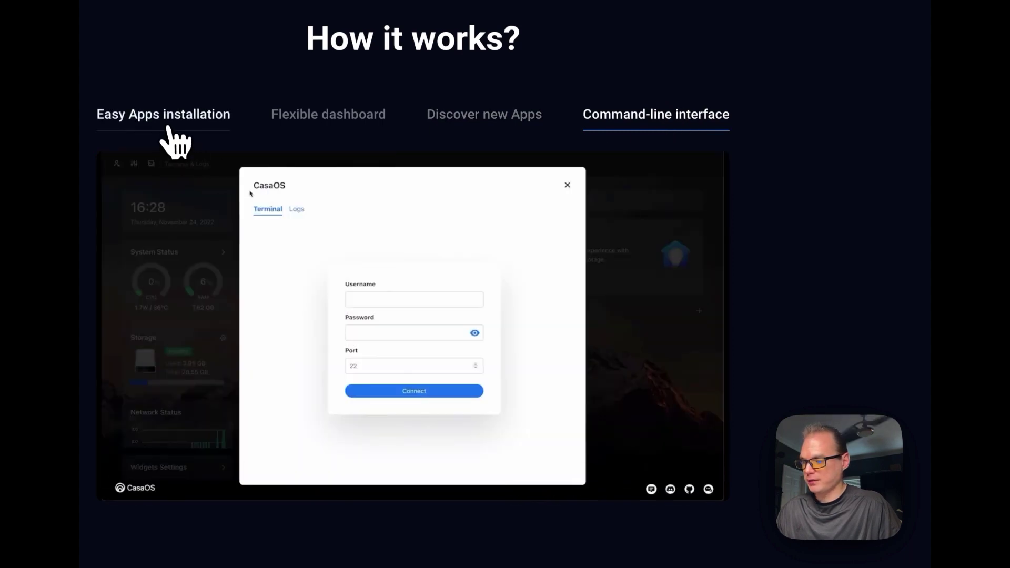
pyautogui.click(166, 124)
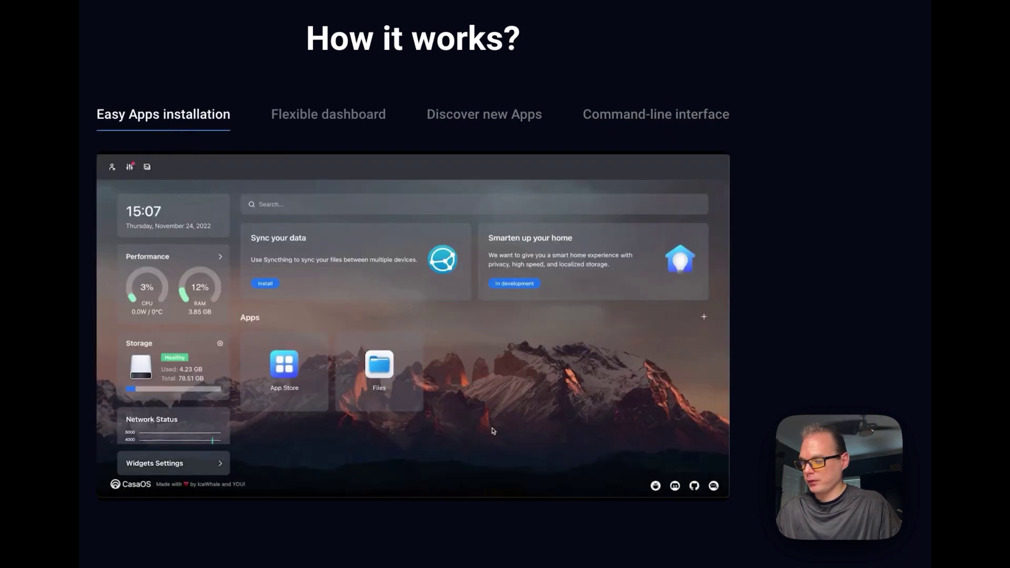
pyautogui.scroll(-10, 494, 430)
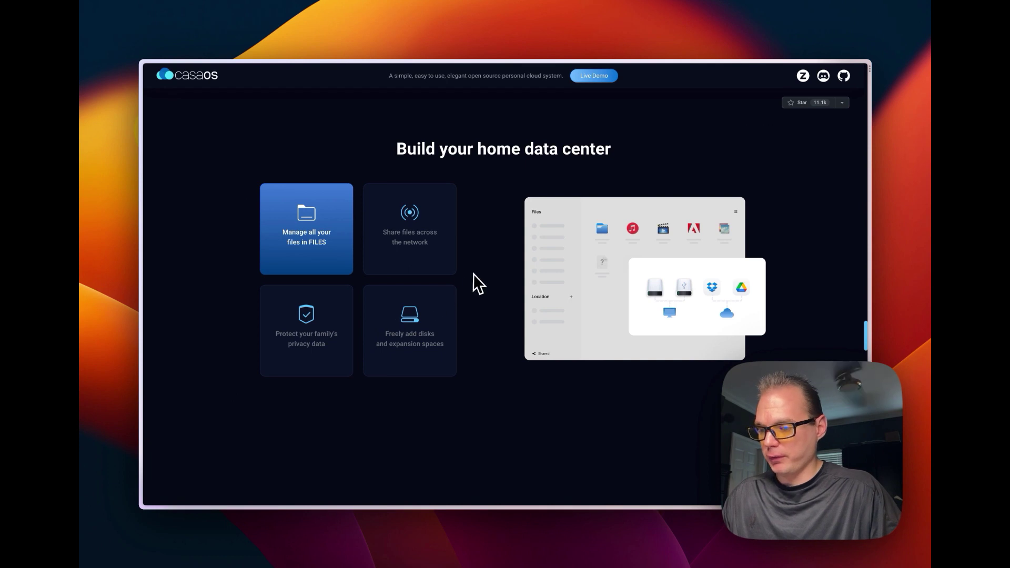
# Step: Compare the CasaOS dashboard with the terminal's Docker commands in the site's mockup
pyautogui.scroll(-2, 472, 276)
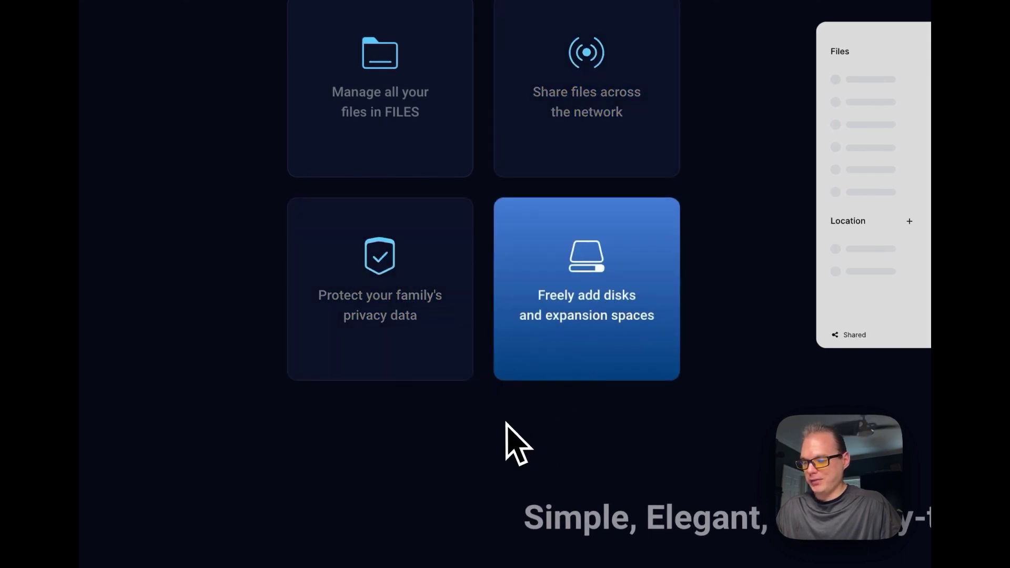
pyautogui.scroll(-5, 506, 424)
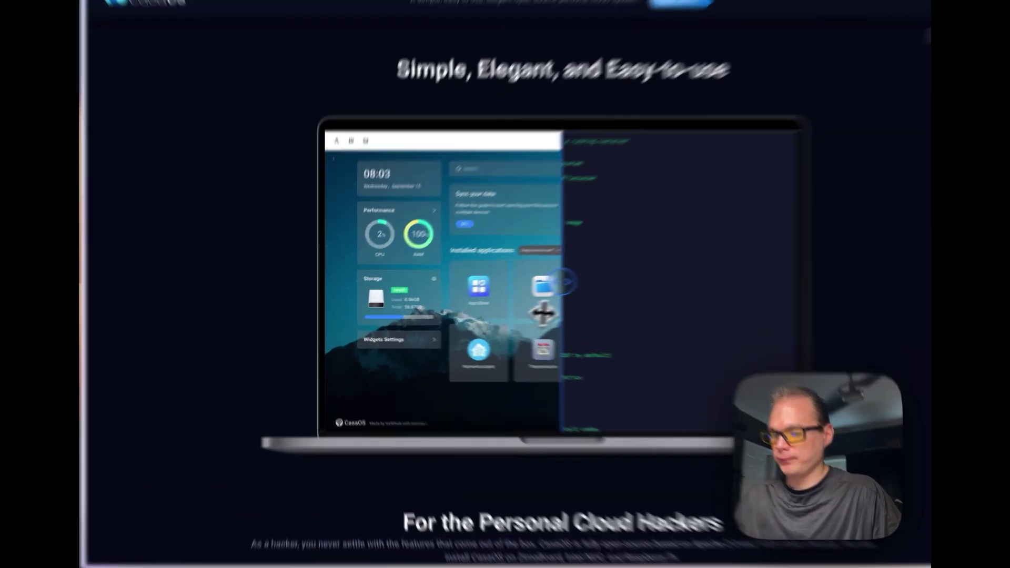
pyautogui.moveTo(543, 313); pyautogui.dragTo(330, 279)
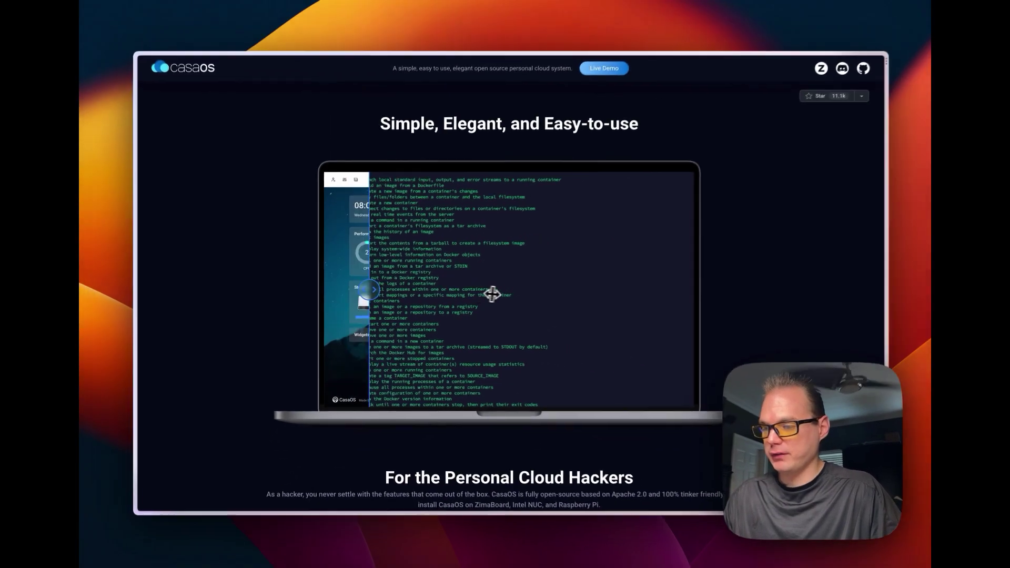
pyautogui.moveTo(584, 284); pyautogui.dragTo(539, 289)
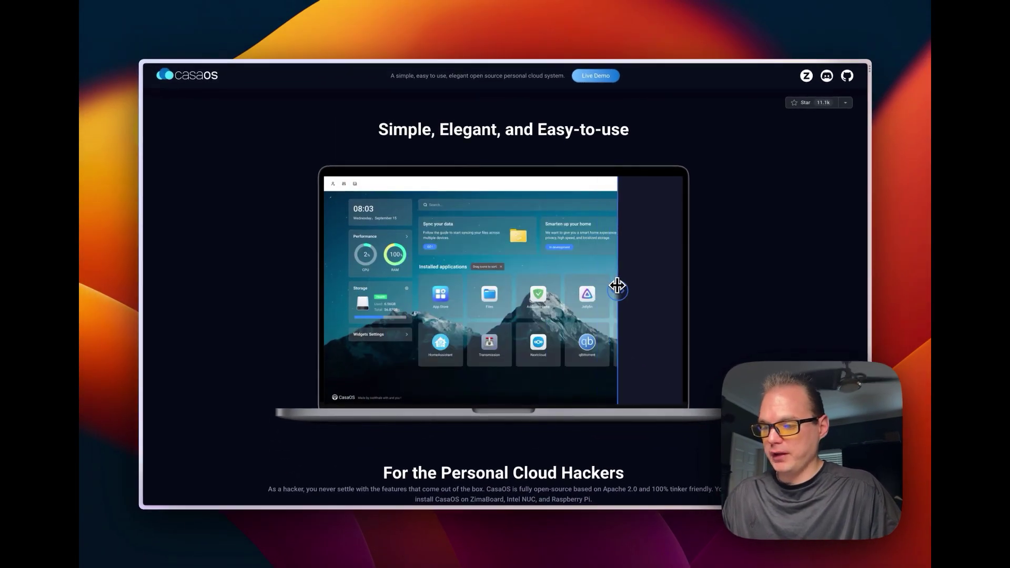
# Step: Browse the community posts, About CasaOS section and FAQ down to the footer
pyautogui.scroll(-10, 440, 367)
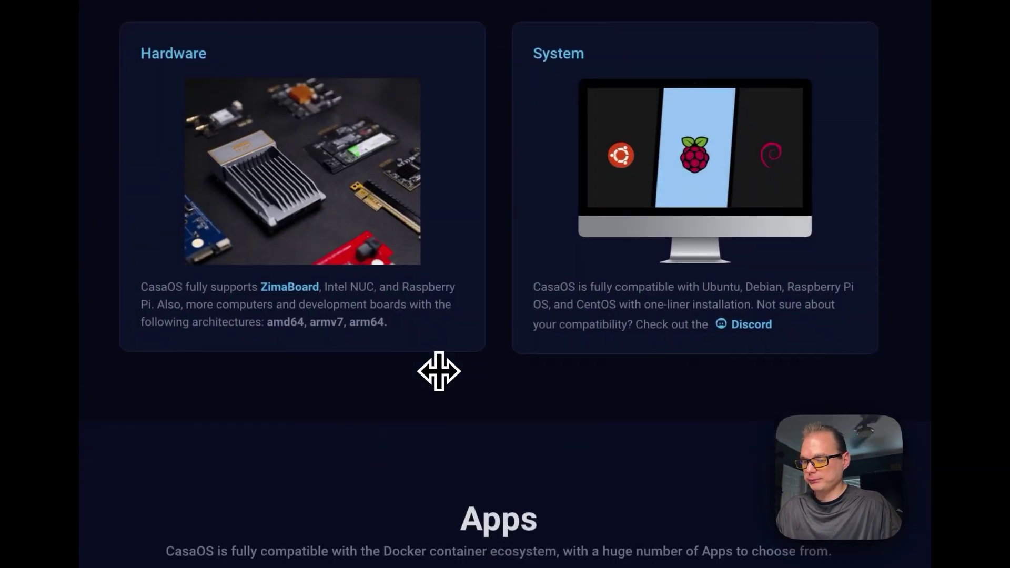
pyautogui.scroll(-6, 439, 372)
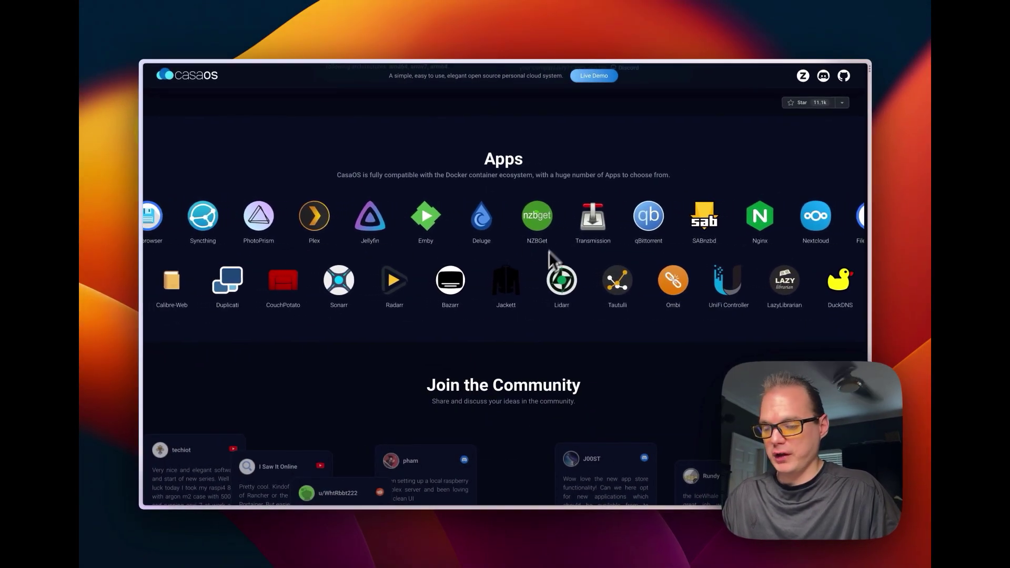
pyautogui.scroll(-5, 536, 268)
pyautogui.scroll(-6, 528, 270)
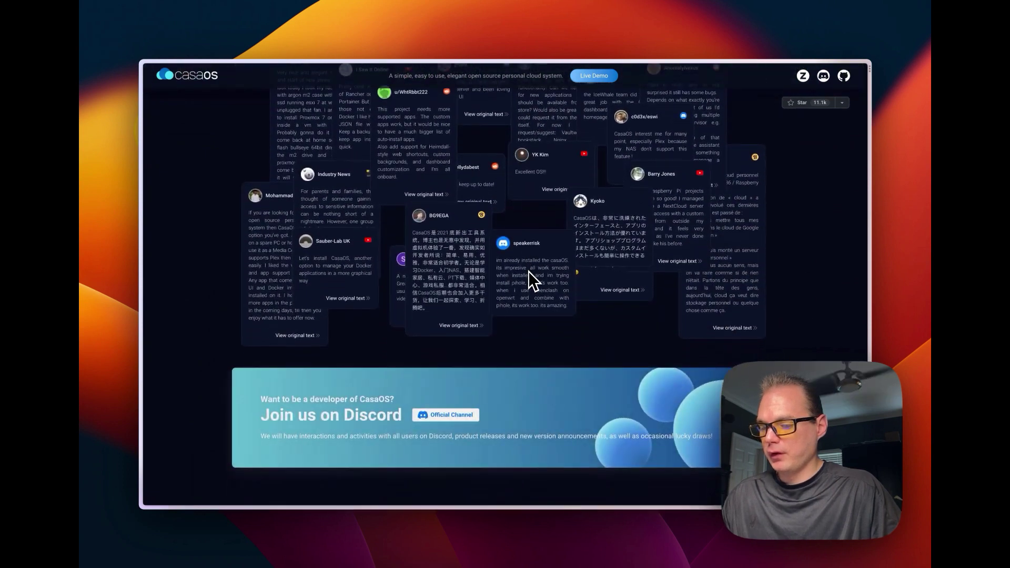
pyautogui.scroll(-4, 434, 267)
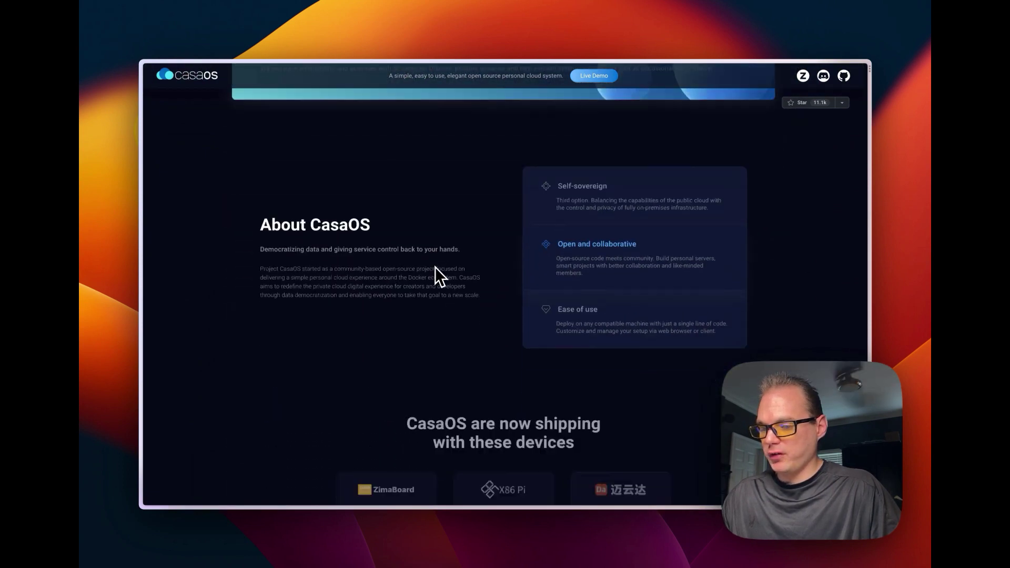
pyautogui.scroll(1, 440, 271)
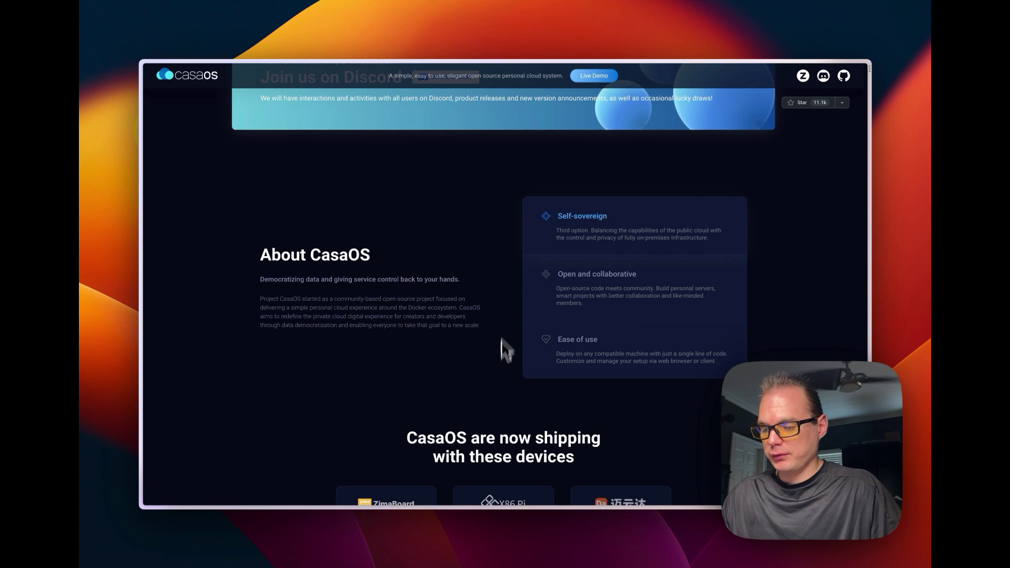
pyautogui.scroll(-5, 502, 363)
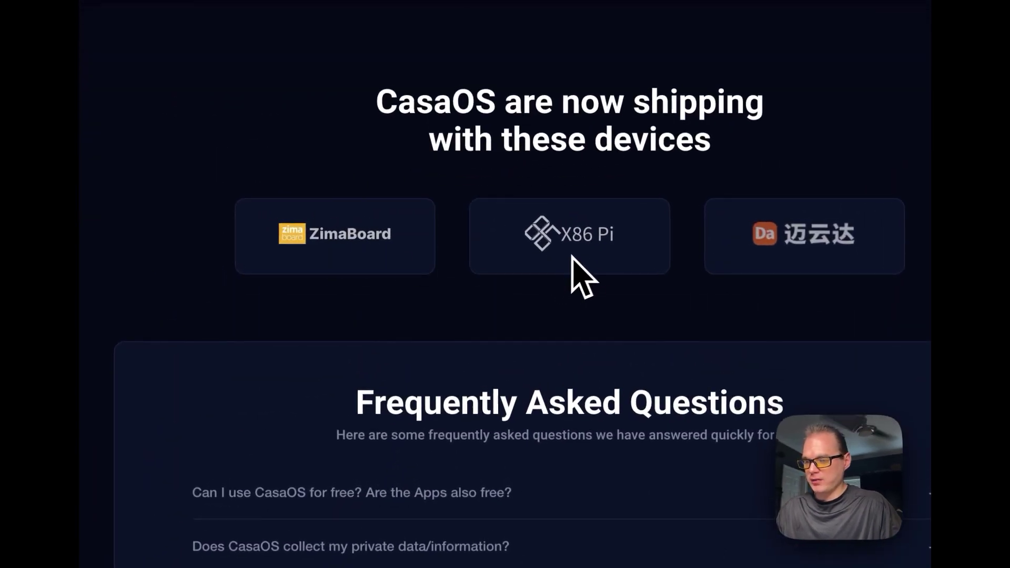
pyautogui.scroll(-5, 417, 286)
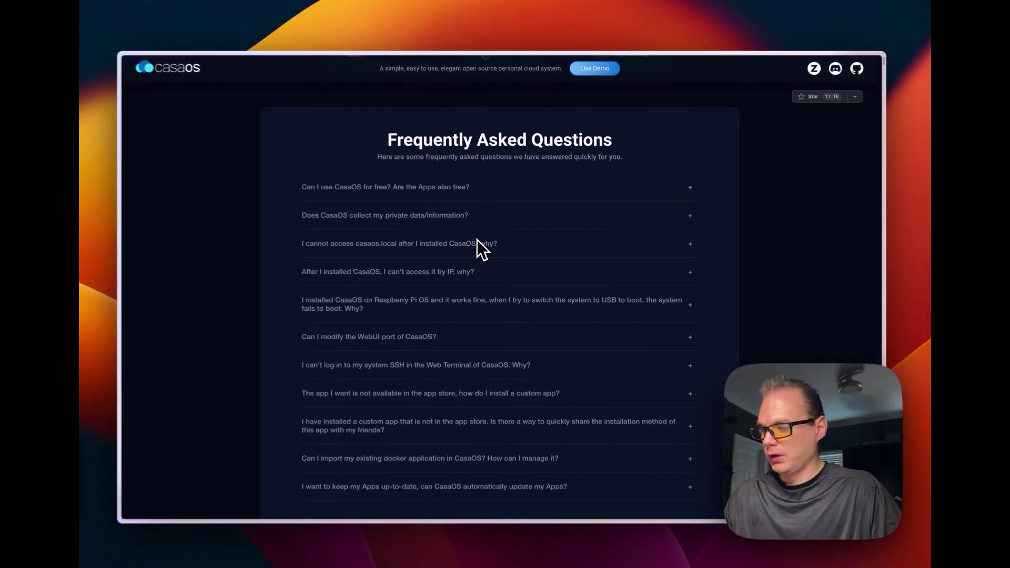
pyautogui.scroll(-5, 481, 238)
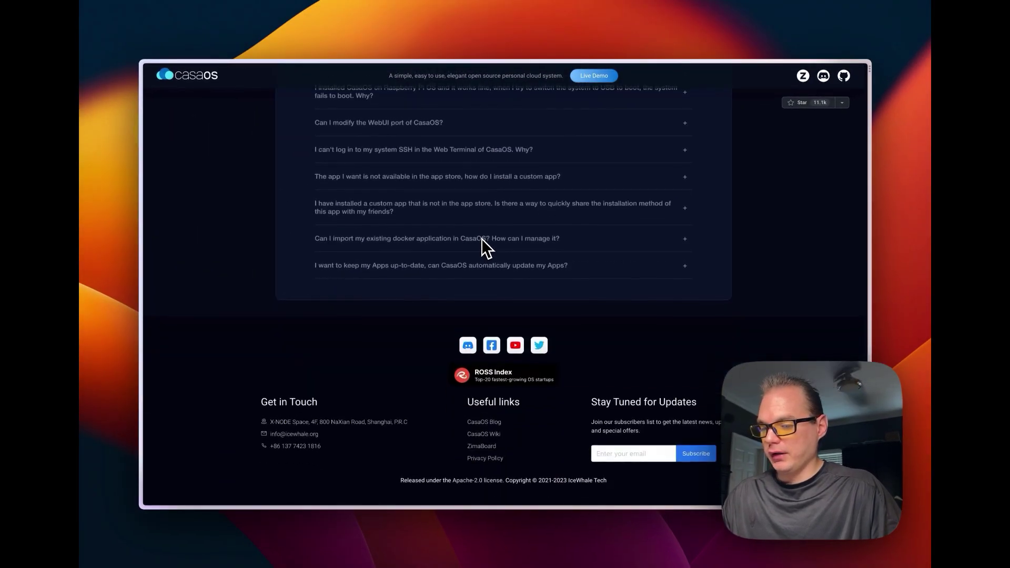
pyautogui.scroll(10, 481, 239)
pyautogui.scroll(20, 482, 239)
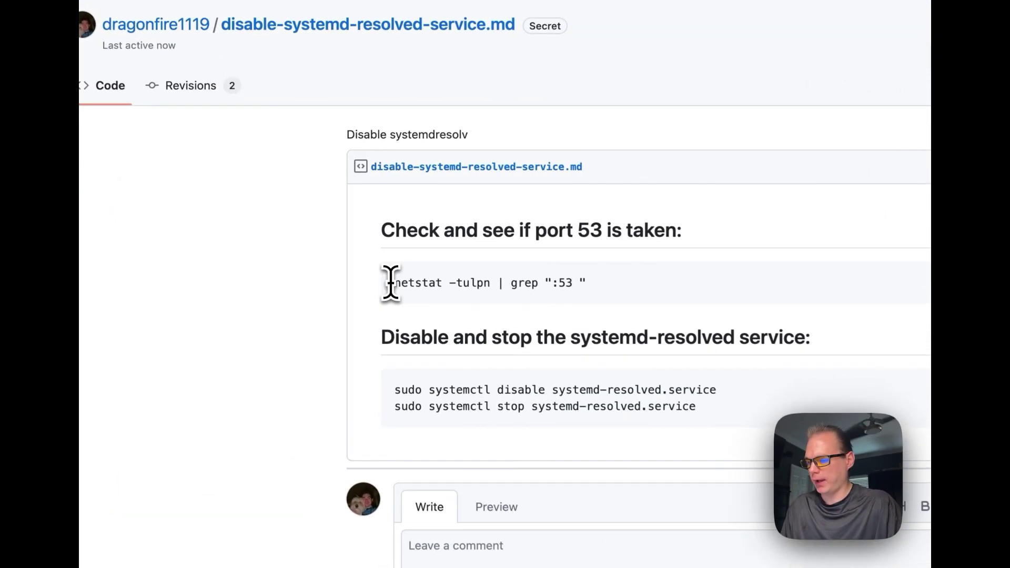
# Step: Copy the gist's netstat port 53 check command for use in the Proxmox console
pyautogui.moveTo(321, 234); pyautogui.dragTo(435, 242)
pyautogui.press('super+c')
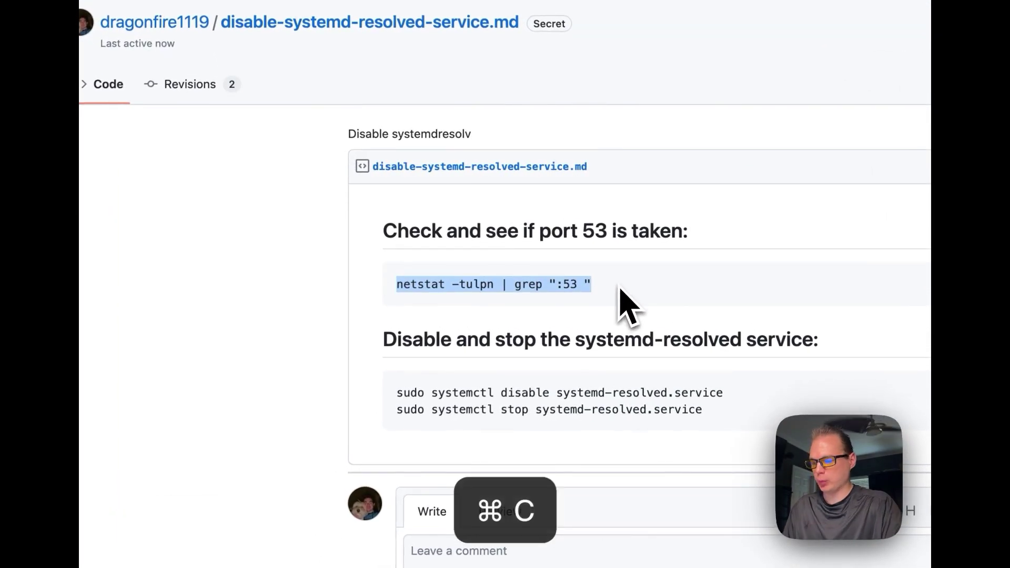
pyautogui.hotkey('ctrl', '`')
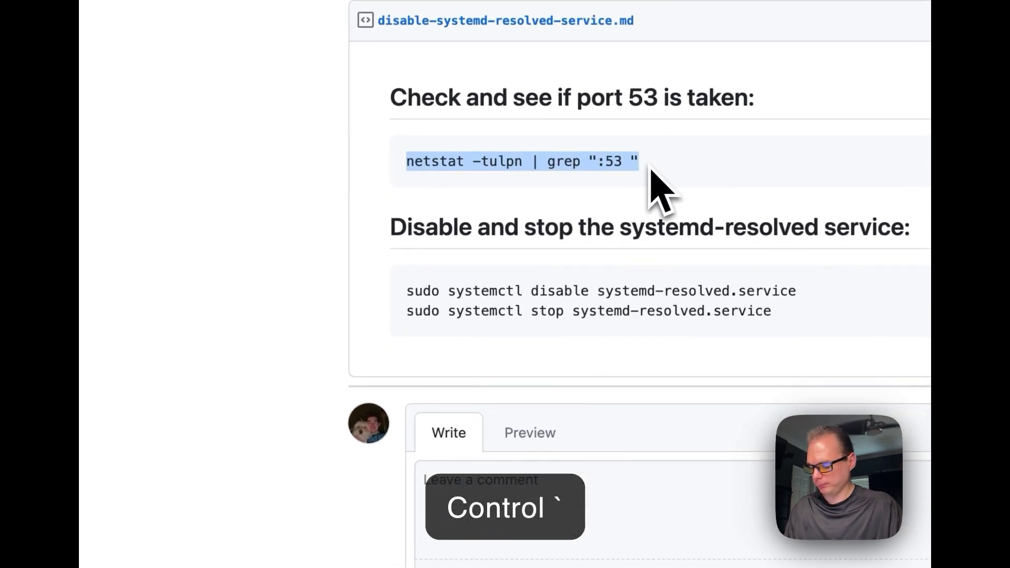
pyautogui.hotkey('ctrl', 'Tab')
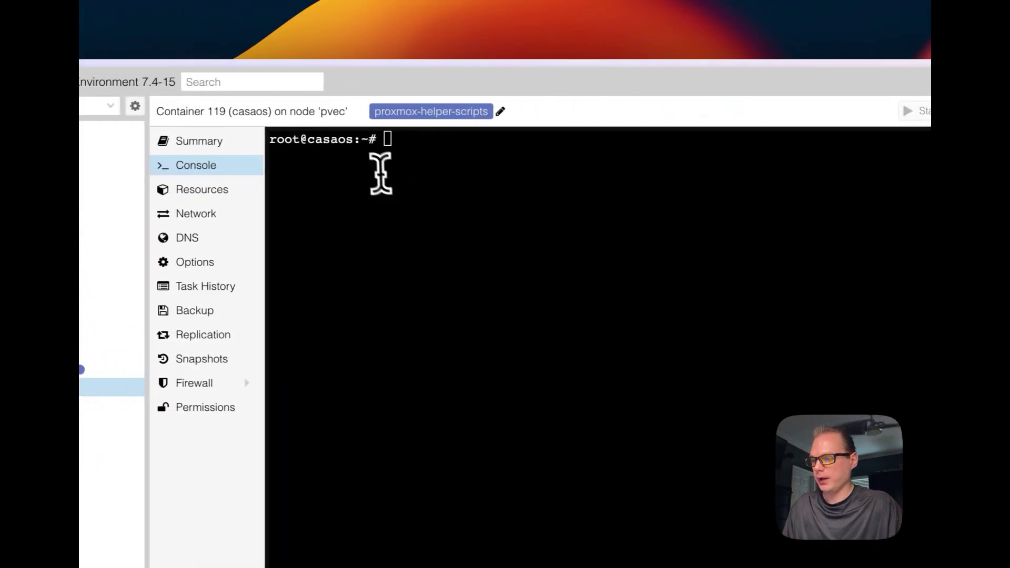
# Step: Run netstat -tulpn | grep ":53 " and find systemd-resolve listening on port 53
pyautogui.press('super+v')
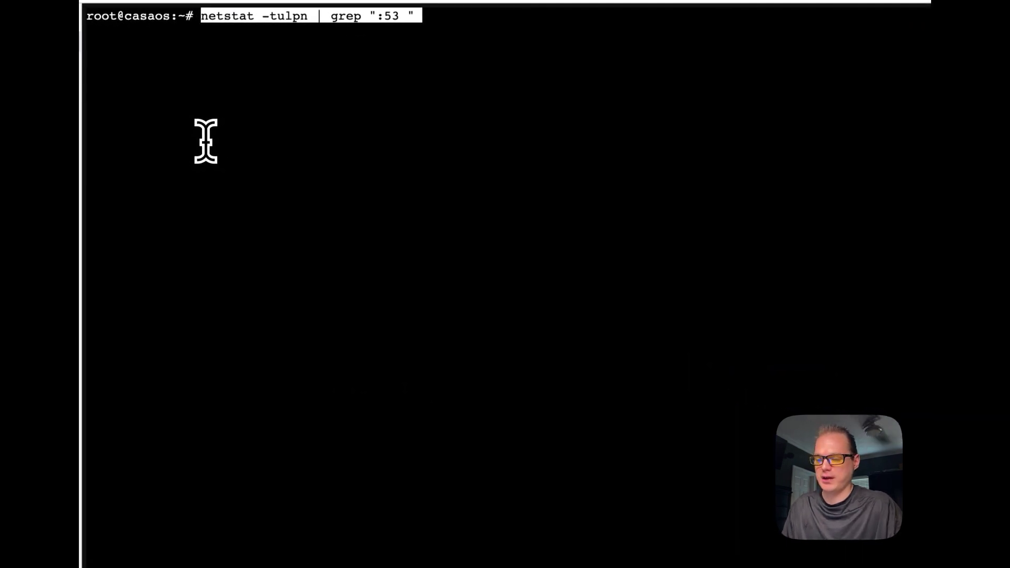
pyautogui.press('Return')
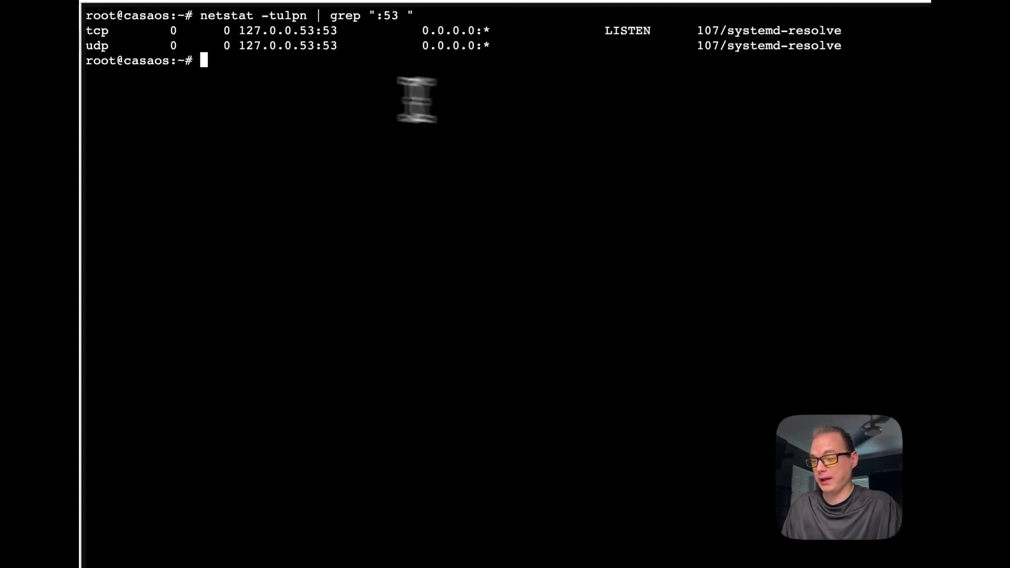
pyautogui.moveTo(192, 31); pyautogui.dragTo(831, 45)
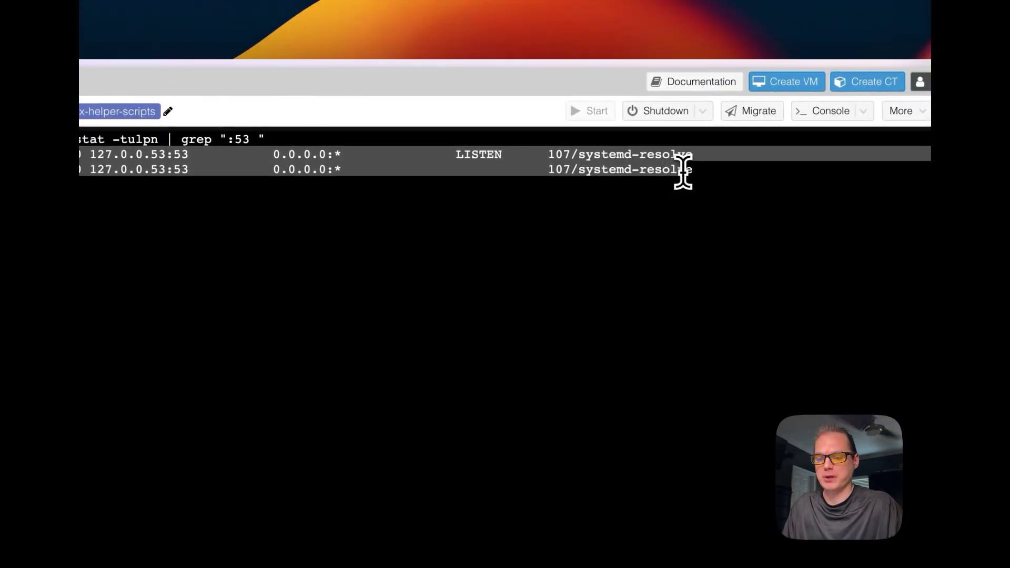
pyautogui.click(591, 202)
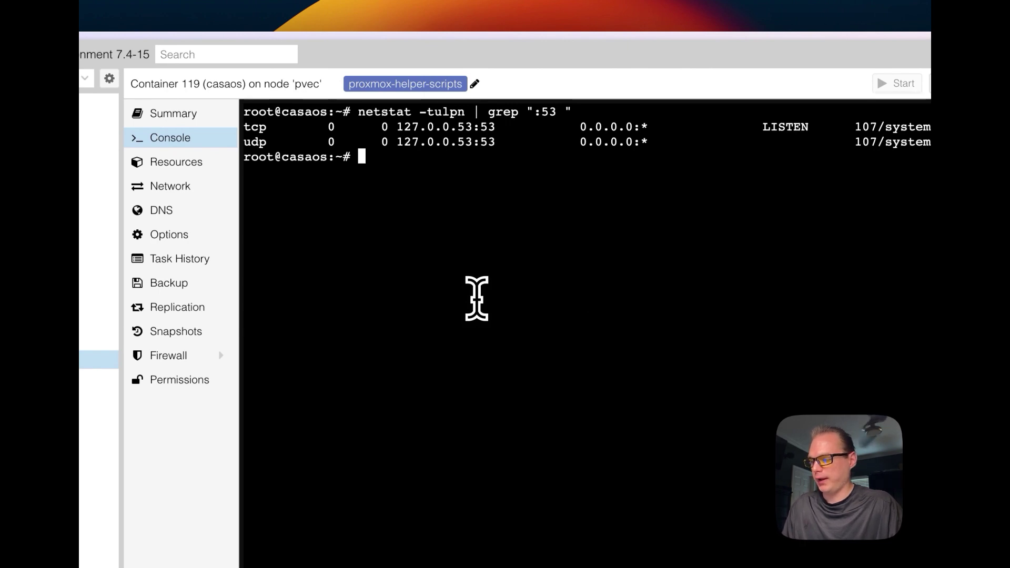
# Step: Run sudo systemctl disable systemd-resolved.service, copied from the gist, in the casaos console
pyautogui.hotkey('ctrl', 'Tab')
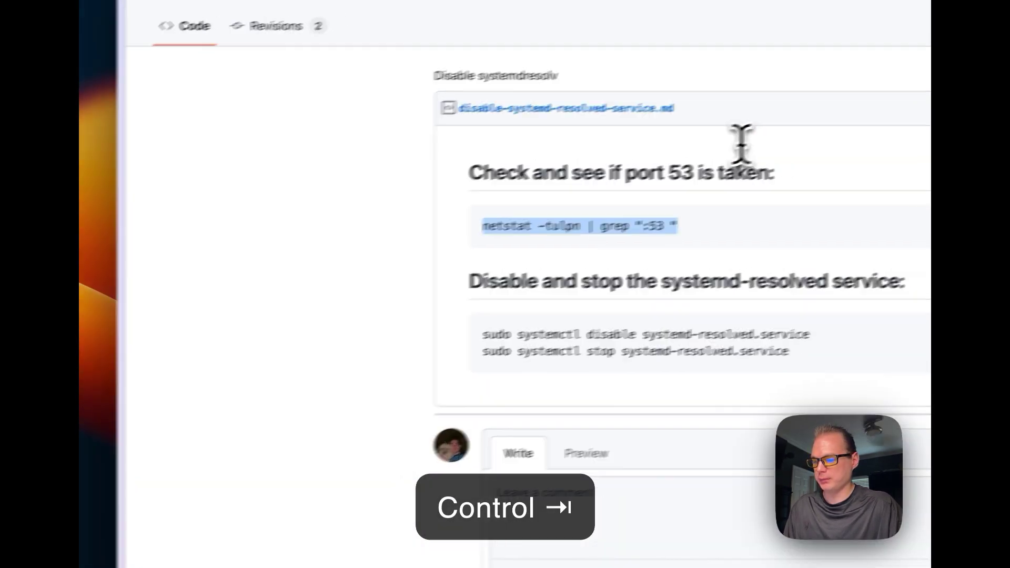
pyautogui.moveTo(482, 335); pyautogui.dragTo(987, 338)
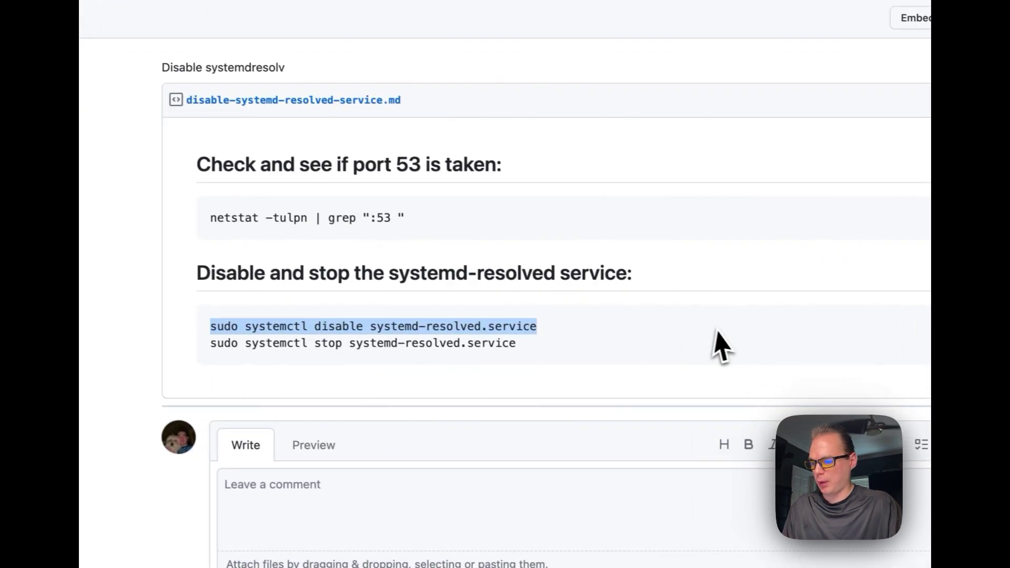
pyautogui.press('super+c')
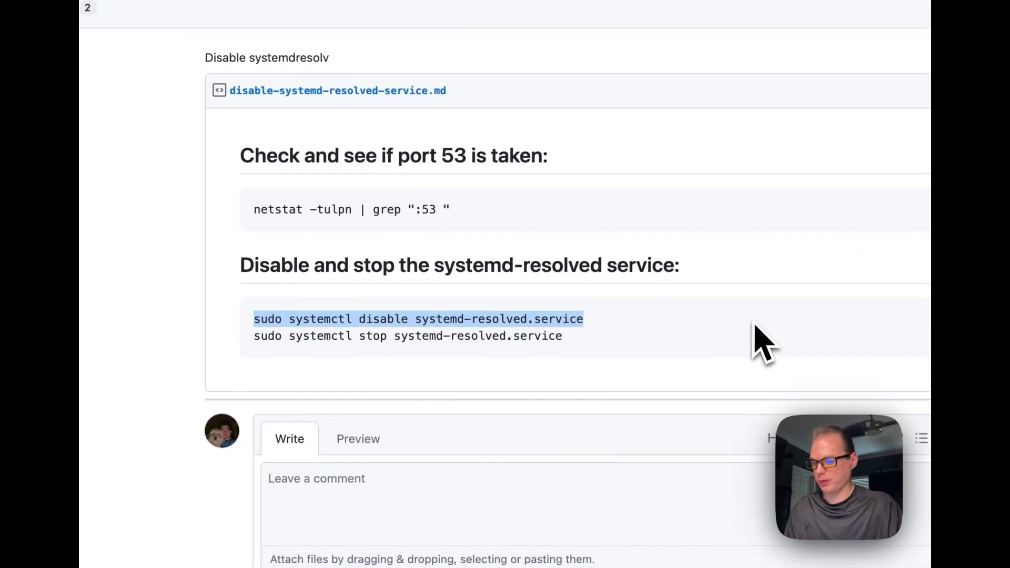
pyautogui.hotkey('ctrl', 'Tab')
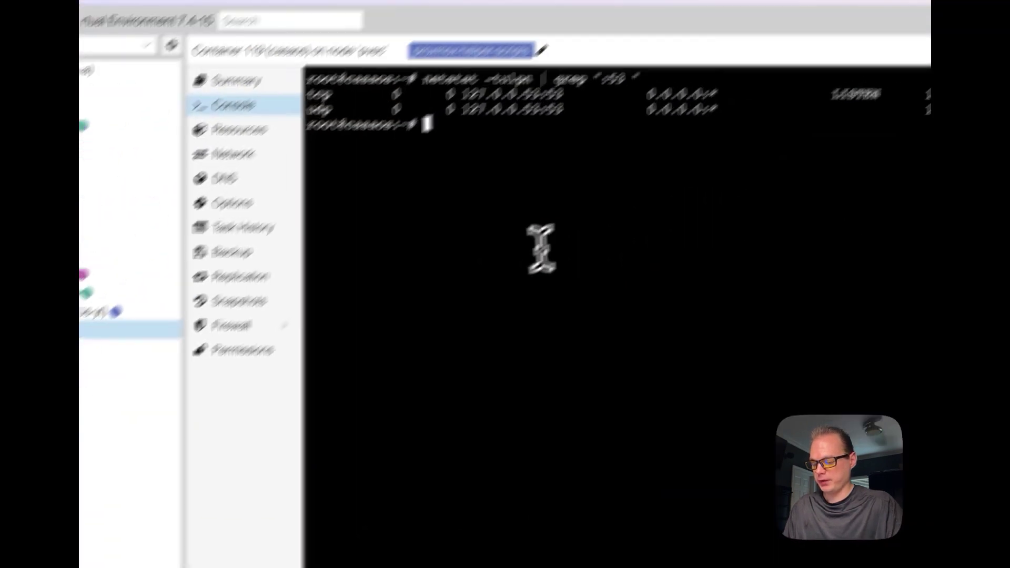
pyautogui.press('super+v')
pyautogui.press('Return')
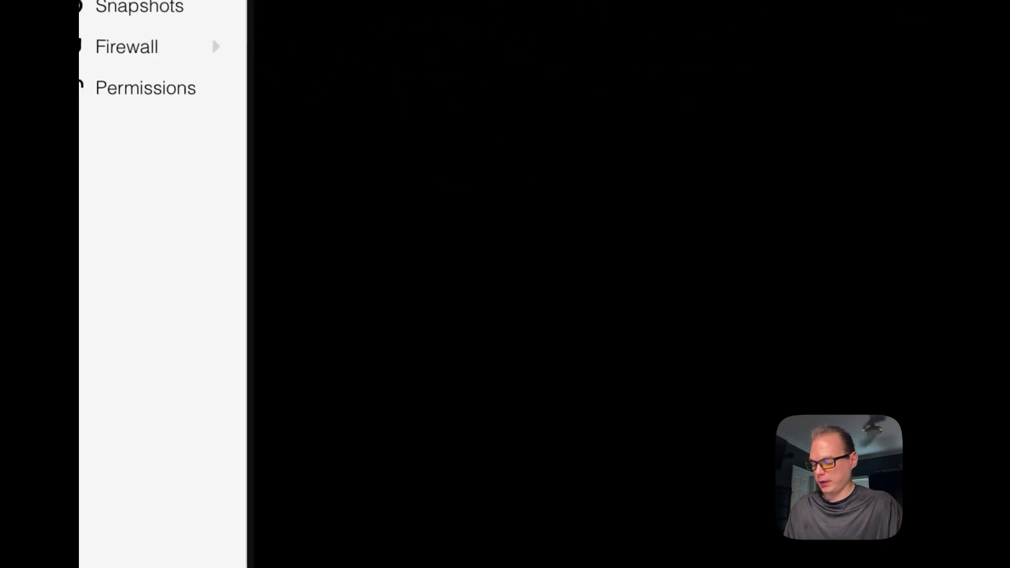
# Step: Run sudo systemctl stop systemd-resolved.service and recall the port 53 check
pyautogui.hotkey('ctrl', 'Tab')
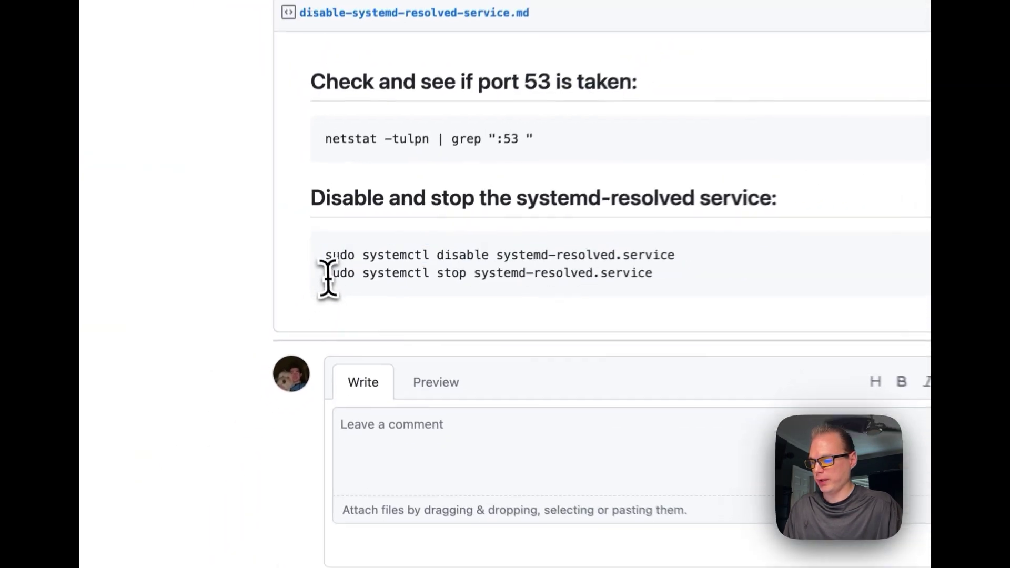
pyautogui.moveTo(215, 297); pyautogui.dragTo(968, 305)
pyautogui.press('super+c')
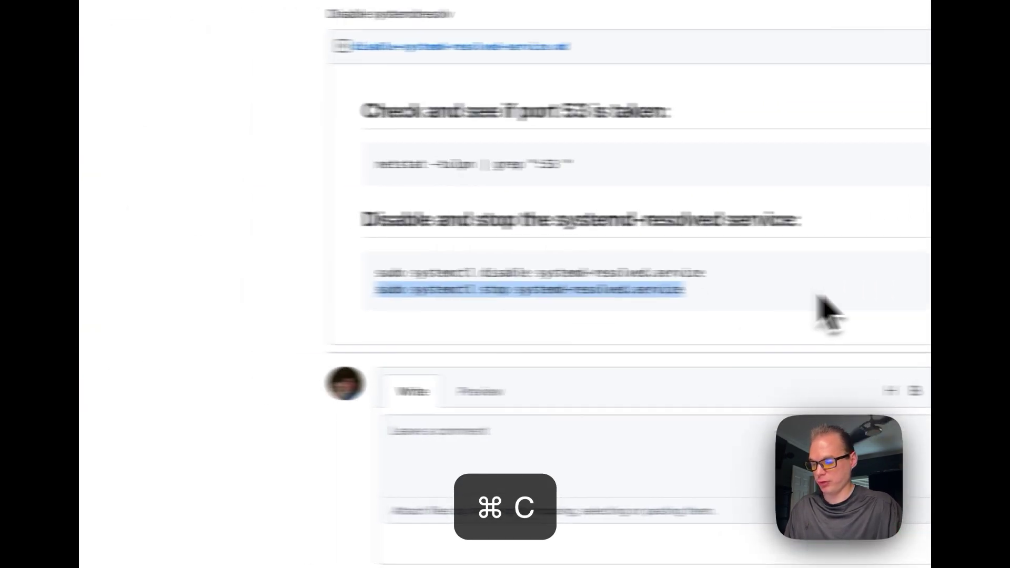
pyautogui.hotkey('ctrl', 'Tab')
pyautogui.hotkey('ctrl', 'Tab')
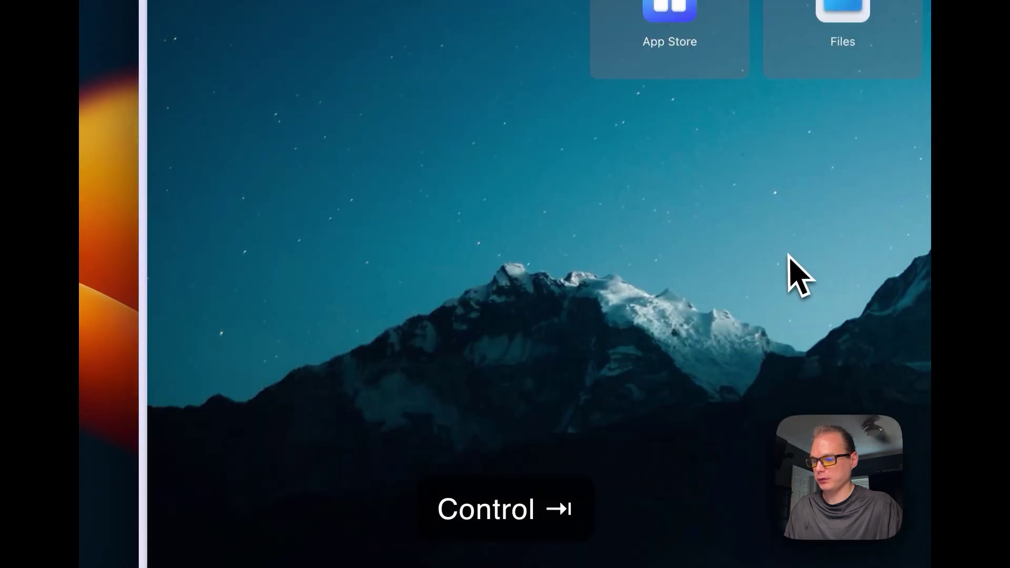
pyautogui.hotkey('ctrl', 'Tab')
pyautogui.hotkey('ctrl', 'Tab')
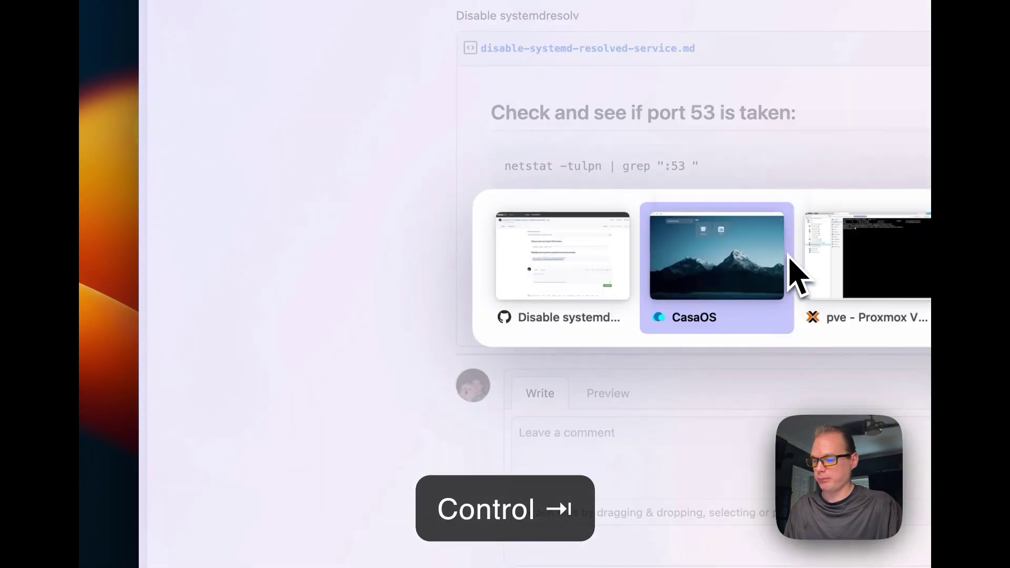
pyautogui.hotkey('ctrl', 'Tab')
pyautogui.press('super+v')
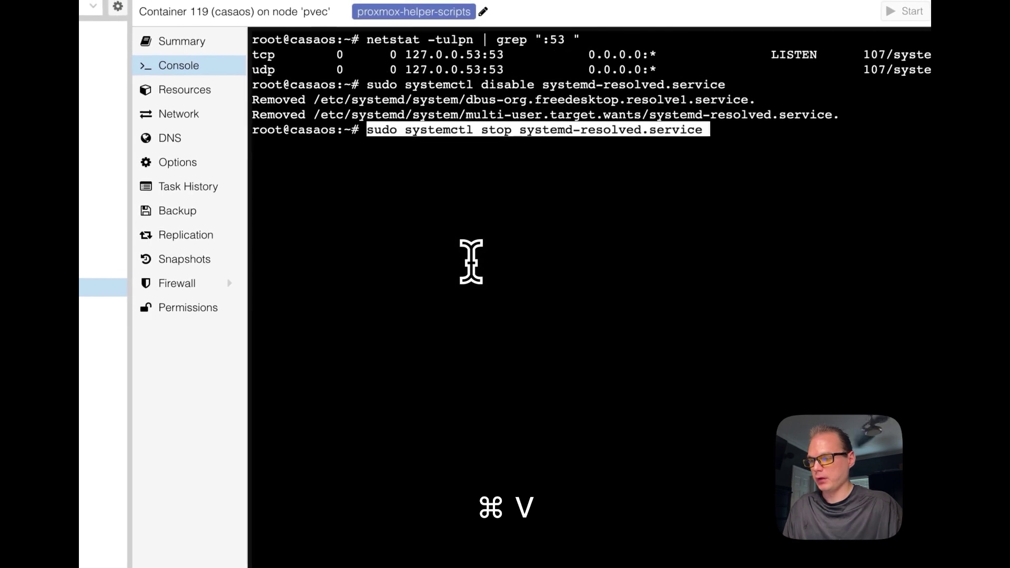
pyautogui.press('Return')
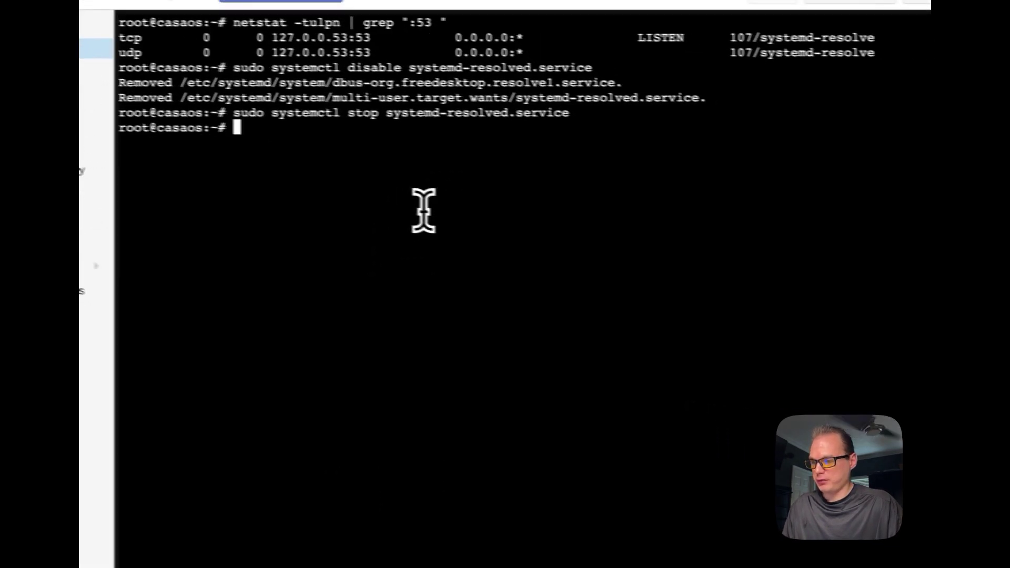
pyautogui.press('Up')
pyautogui.press('Up')
pyautogui.press('Up')
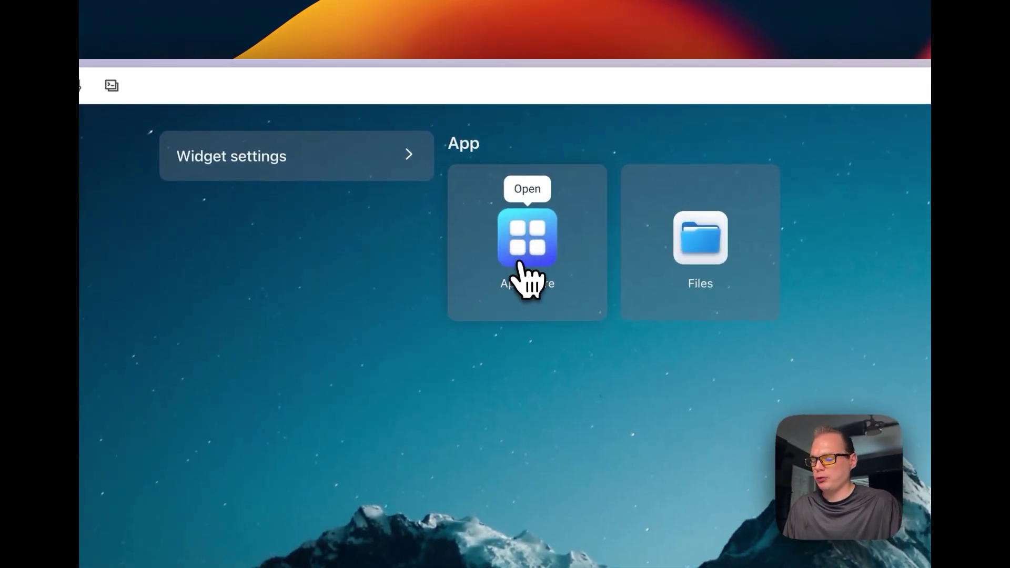
# Step: Install AdGuard Home from the CasaOS App Store and let it continue in the background
pyautogui.click(528, 261)
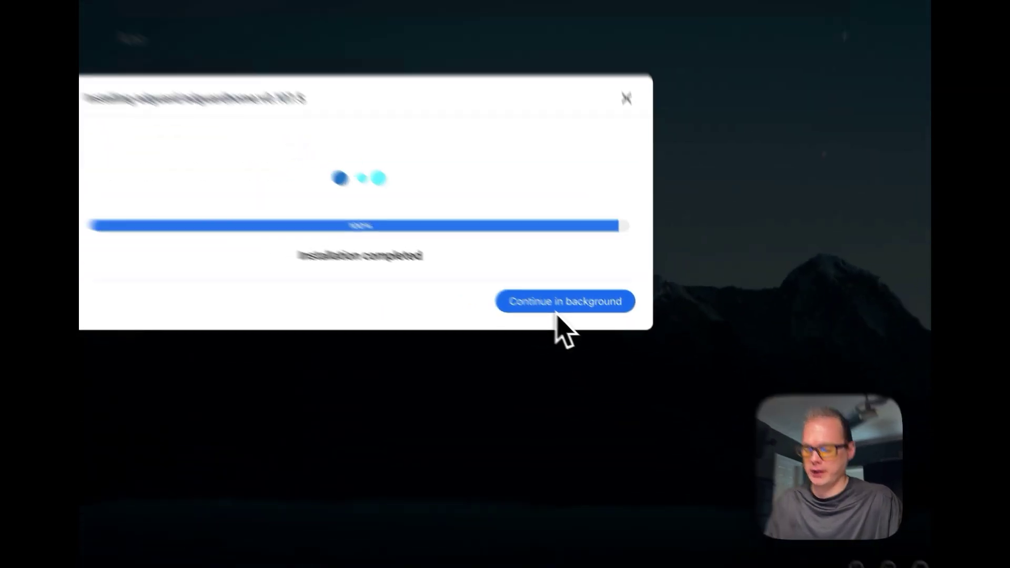
pyautogui.click(611, 336)
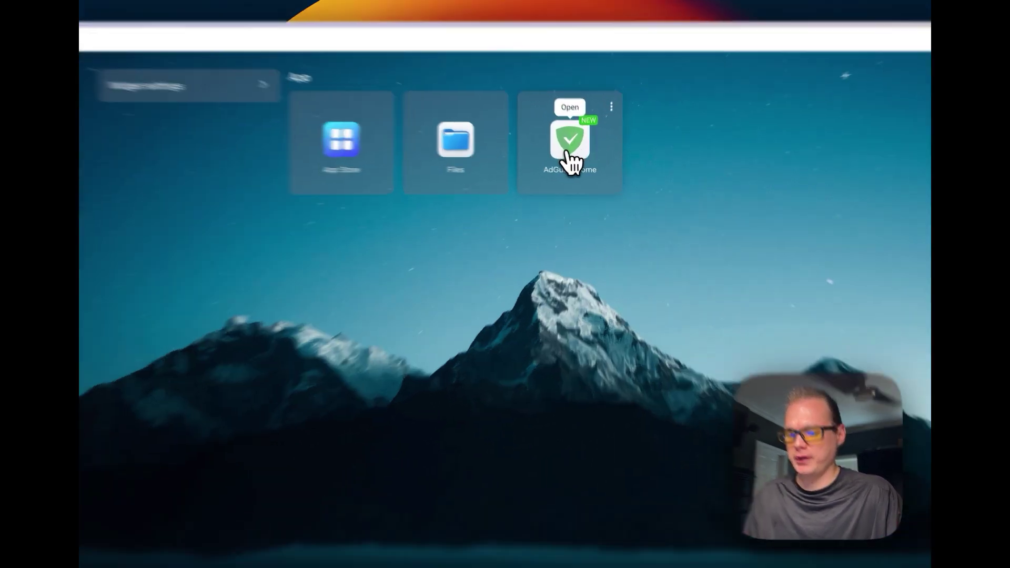
pyautogui.click(593, 157)
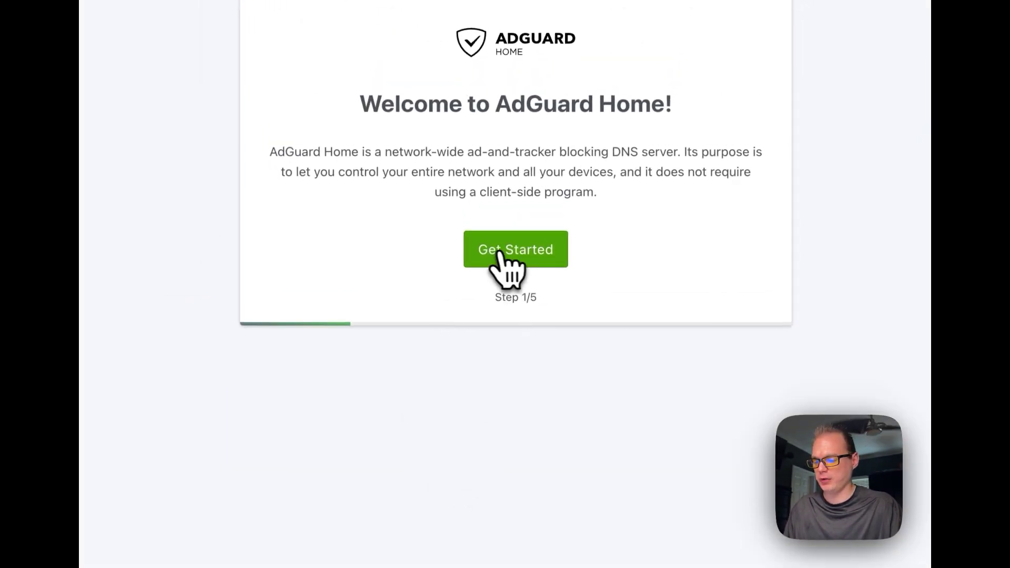
pyautogui.click(506, 267)
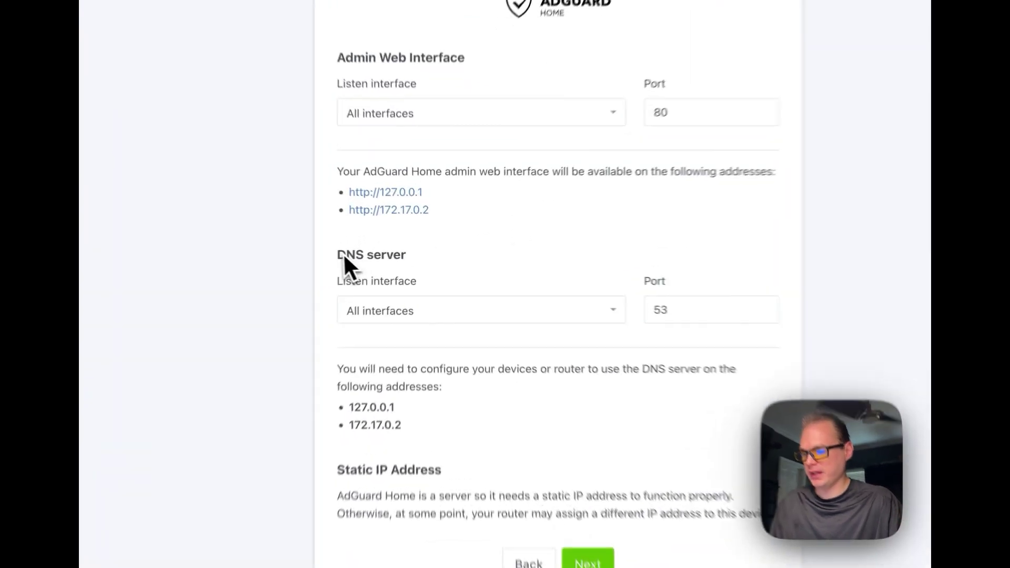
pyautogui.moveTo(382, 249); pyautogui.dragTo(418, 253)
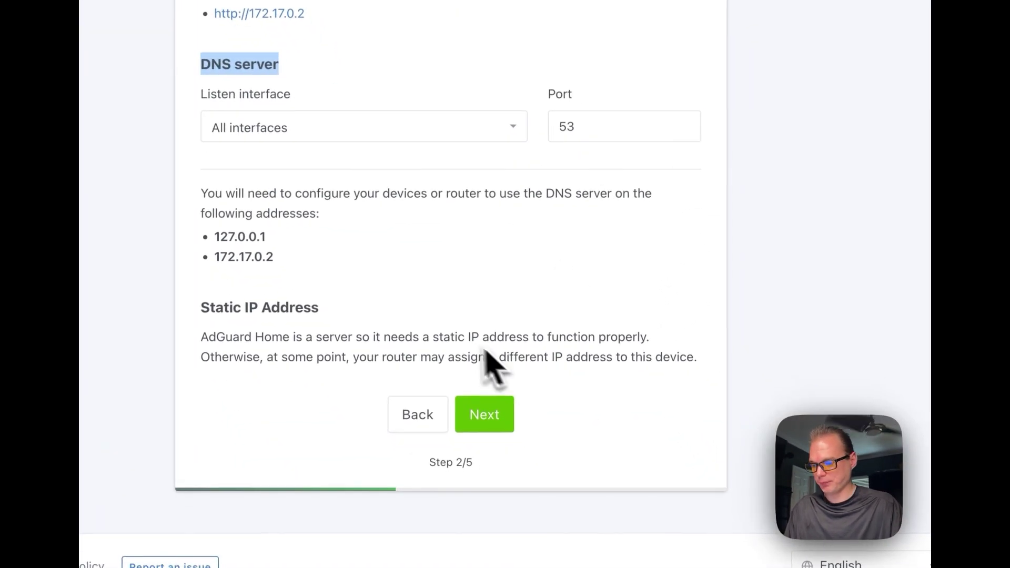
pyautogui.moveTo(201, 307); pyautogui.dragTo(548, 332)
pyautogui.moveTo(666, 258); pyautogui.dragTo(777, 280)
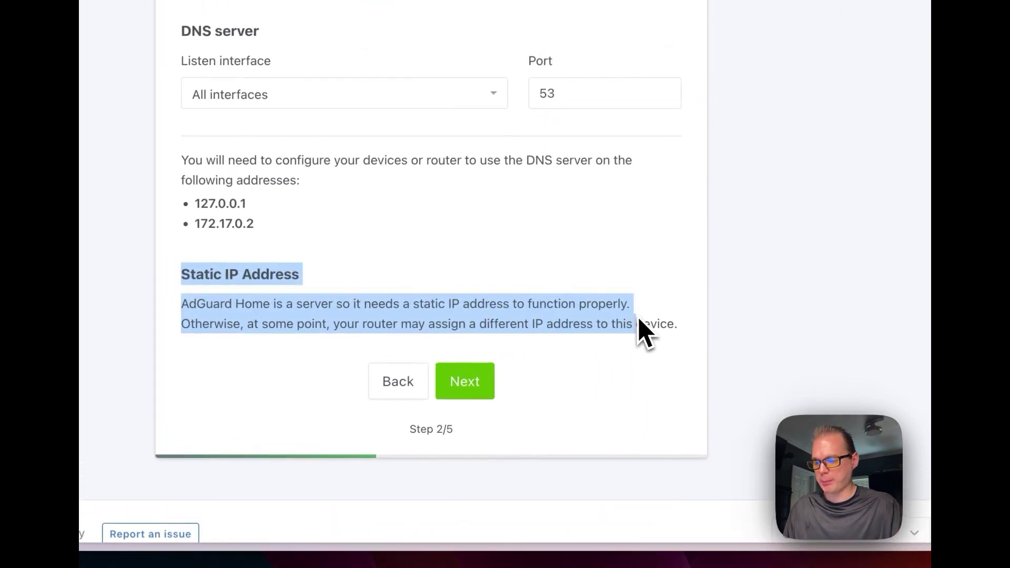
pyautogui.click(491, 427)
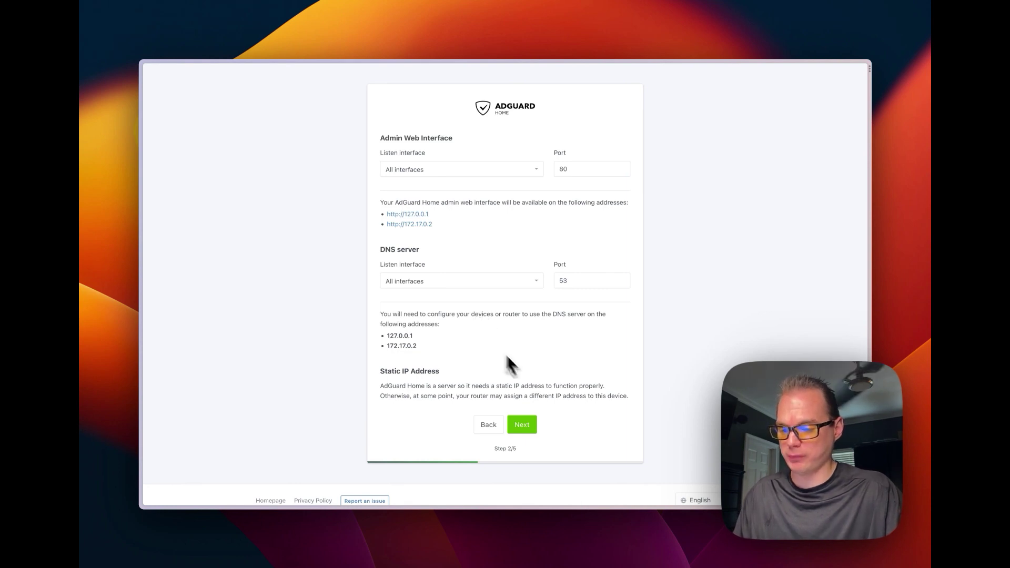
# Step: Create the AdGuard Home admin account with a username, password and matching confirmation
pyautogui.click(522, 425)
pyautogui.click(407, 324)
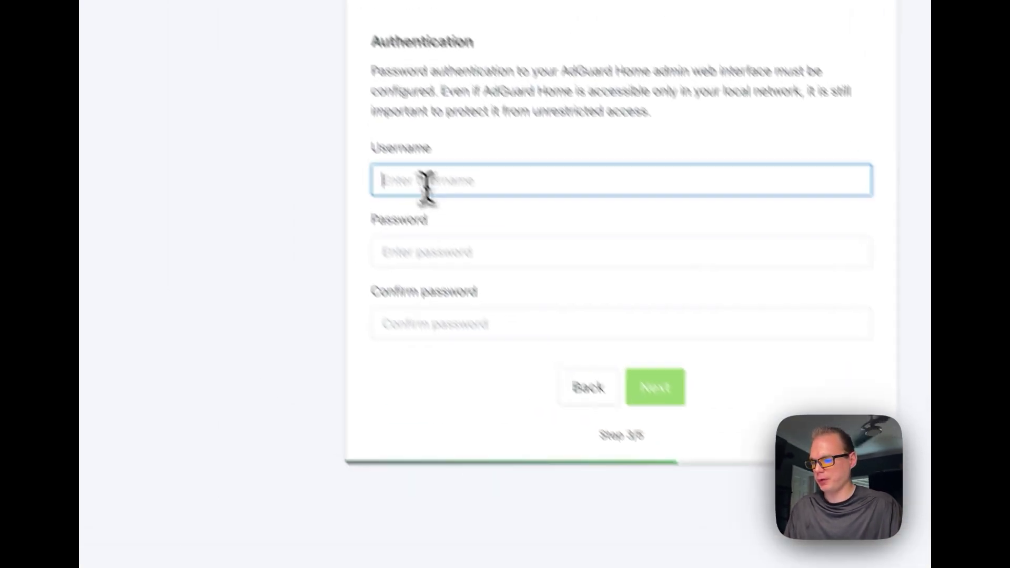
pyautogui.write('bigbe')
pyautogui.press('Tab')
pyautogui.write('•••')
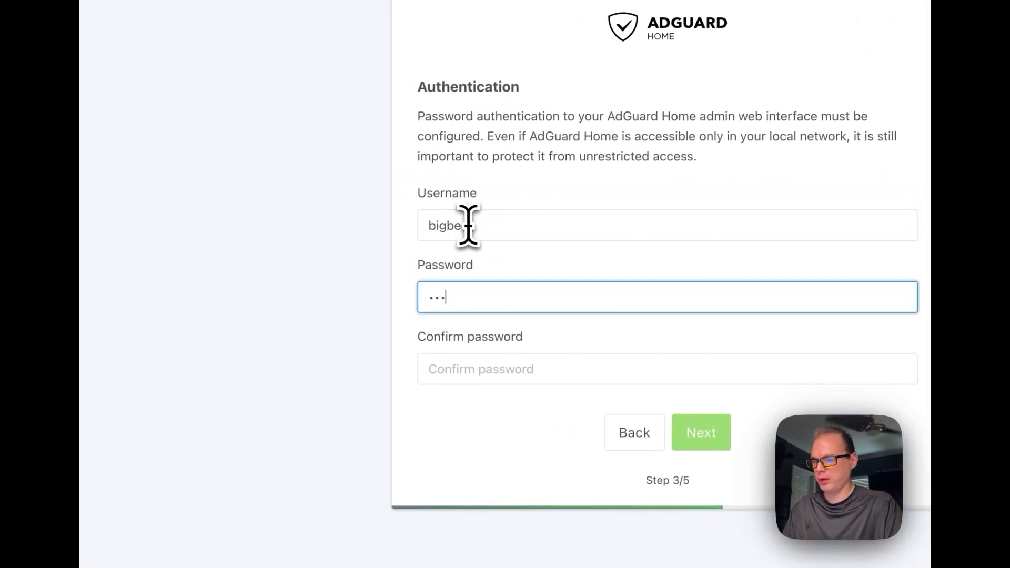
pyautogui.write('•••••')
pyautogui.press('Tab')
pyautogui.write('••••••••')
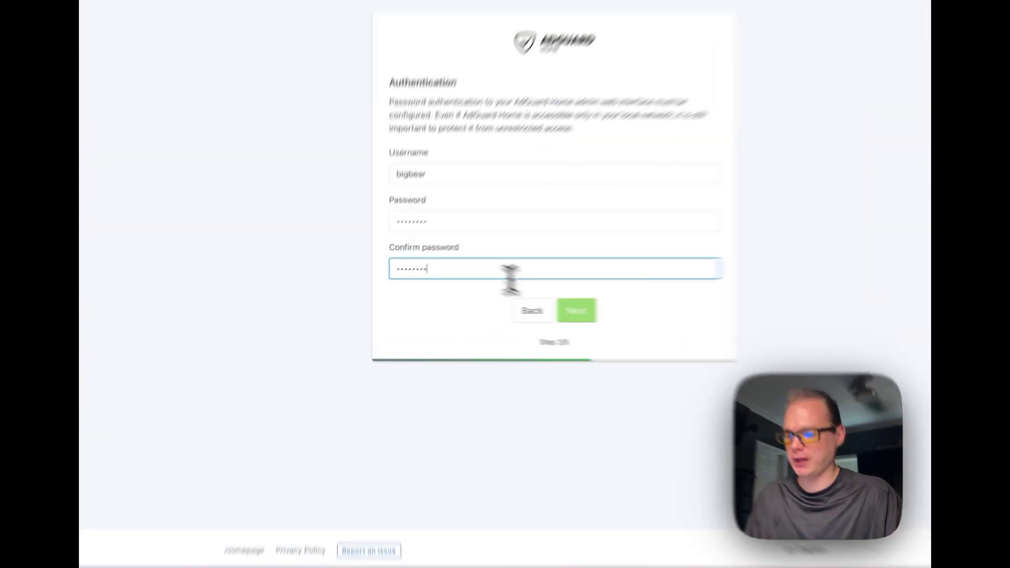
pyautogui.moveTo(471, 281); pyautogui.dragTo(339, 284)
pyautogui.write('•••')
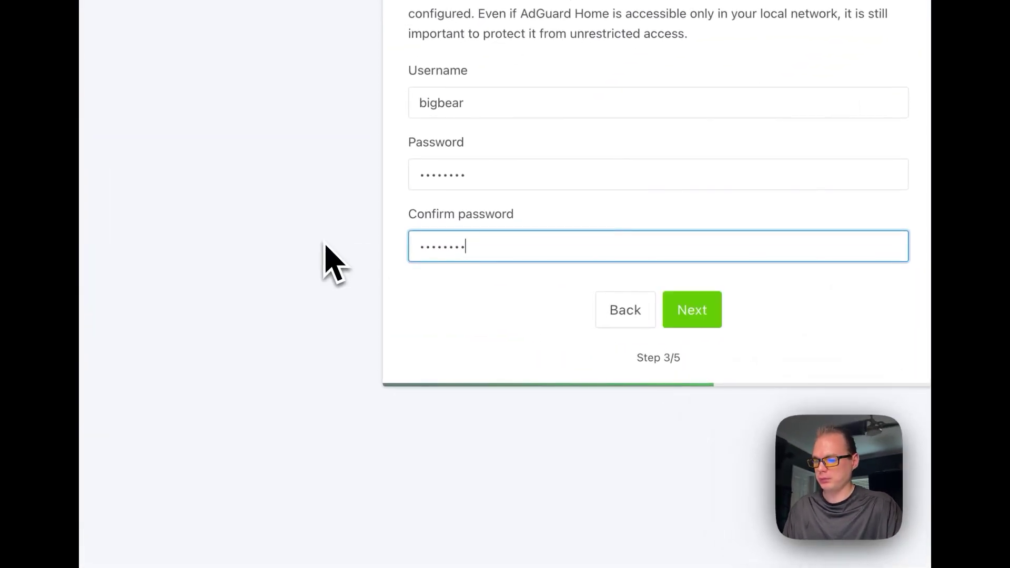
pyautogui.click(691, 310)
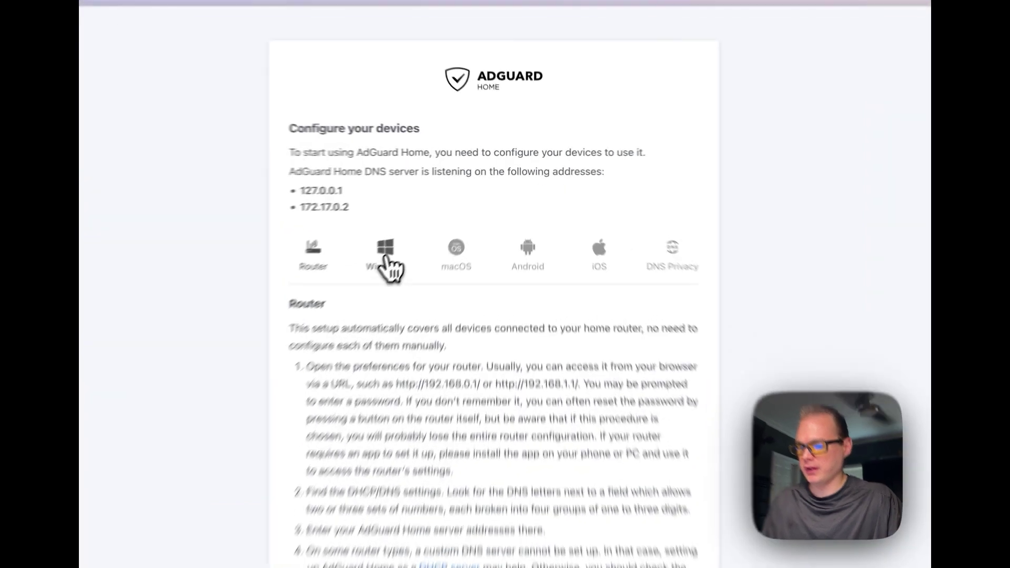
# Step: Review the Windows, macOS, Android, iOS, DNS Privacy and Router device instructions, then finish
pyautogui.click(440, 216)
pyautogui.click(482, 213)
pyautogui.click(526, 213)
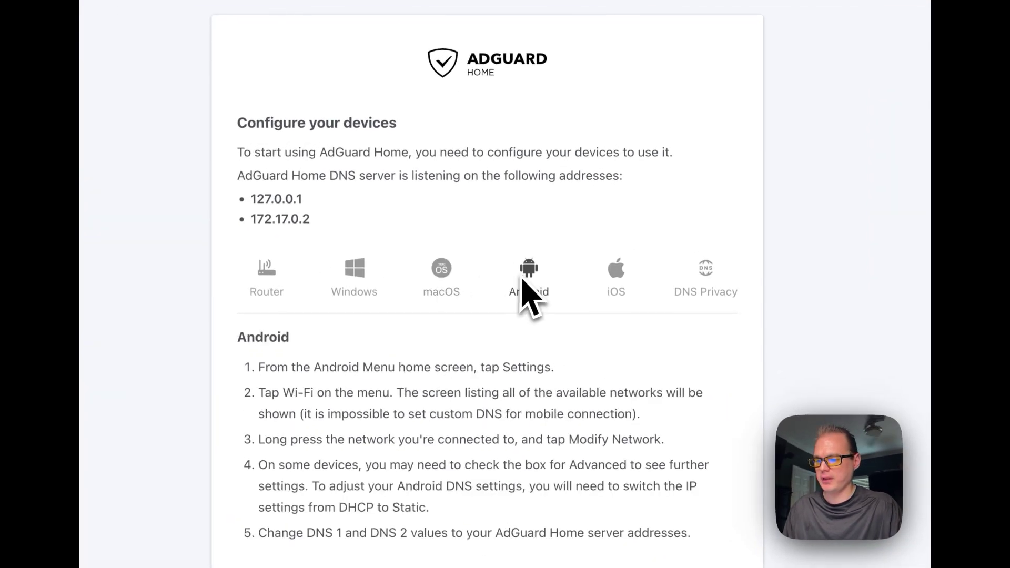
pyautogui.click(616, 279)
pyautogui.click(699, 281)
pyautogui.click(267, 278)
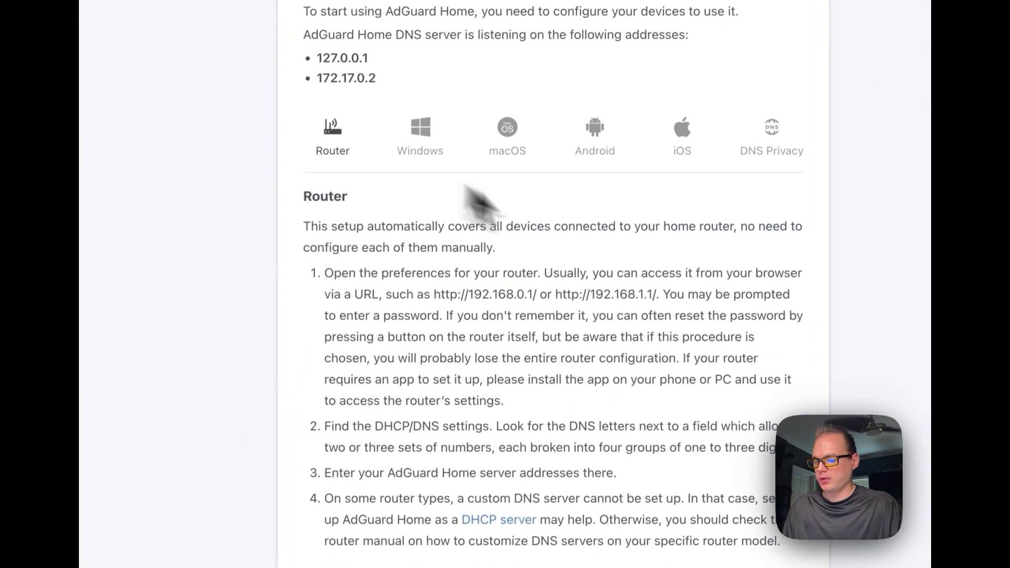
pyautogui.click(471, 425)
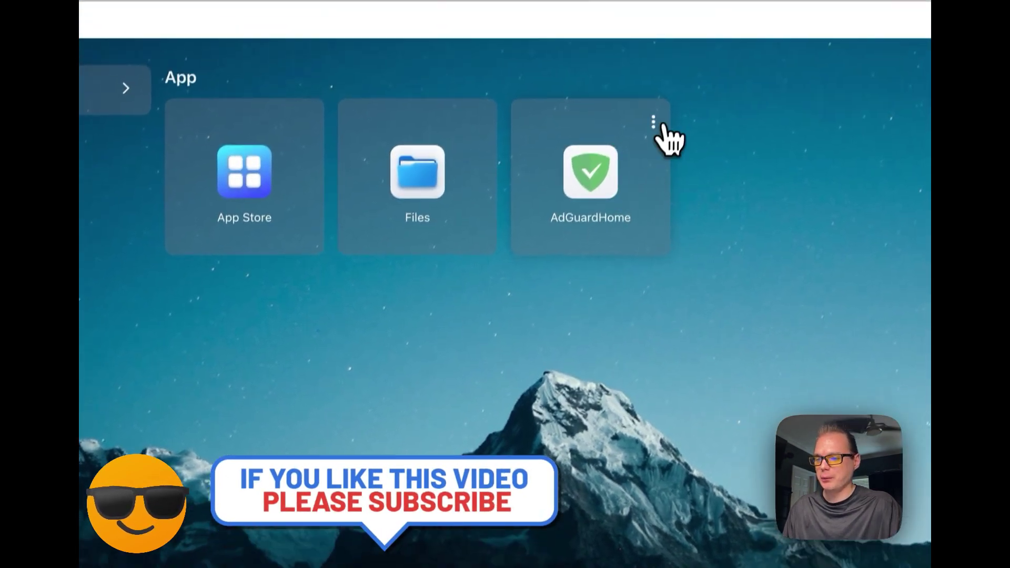
# Step: Add a host 7200 to container 80 port mapping in AdGuardHome's settings, save, and launch it
pyautogui.click(665, 57)
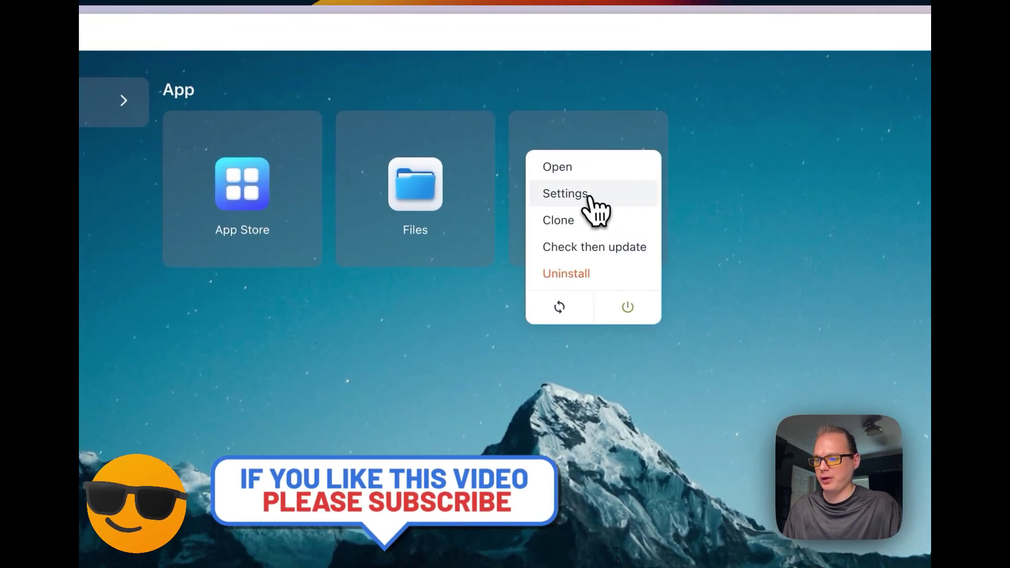
pyautogui.click(604, 124)
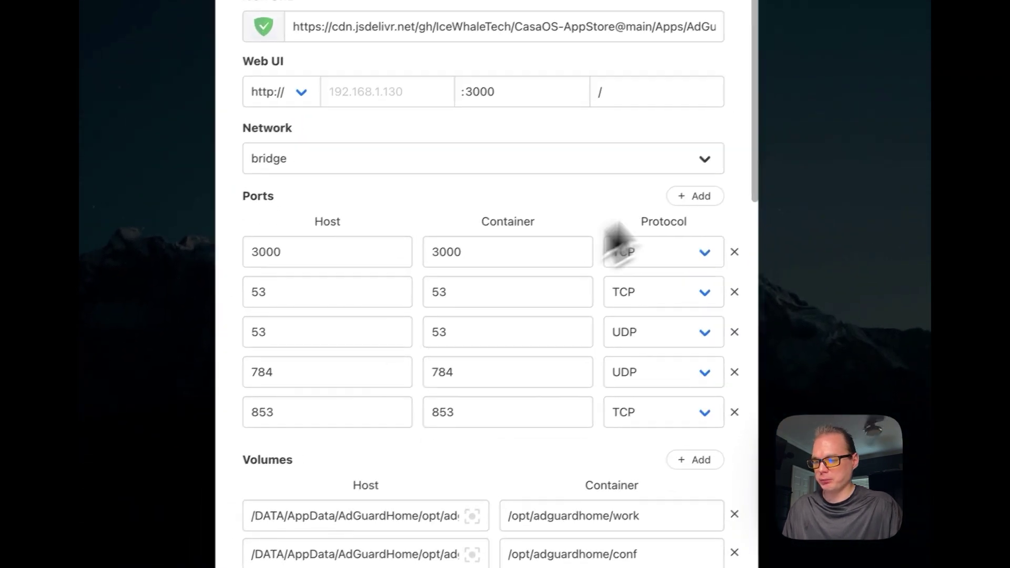
pyautogui.click(705, 193)
pyautogui.click(299, 451)
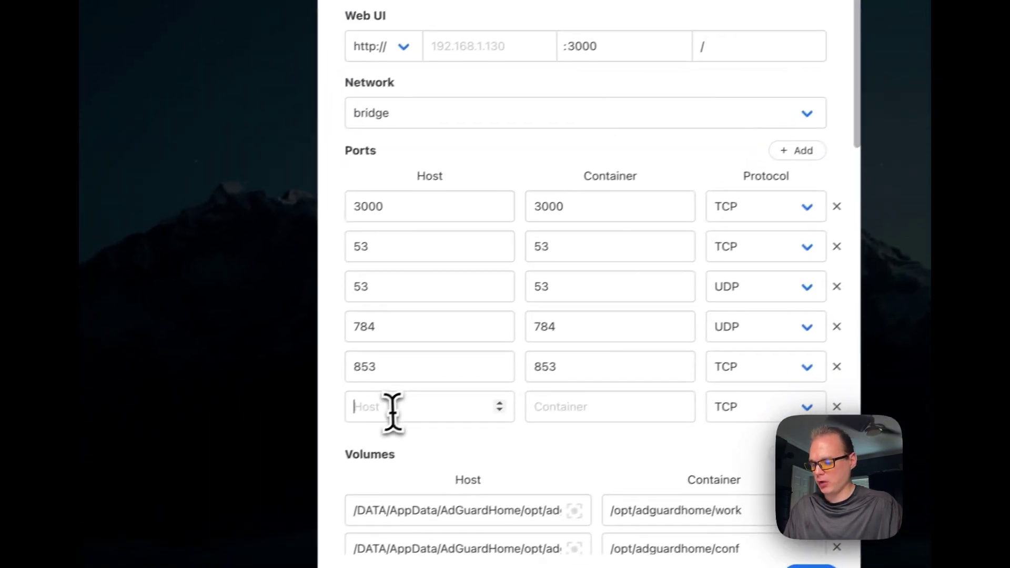
pyautogui.write('7200')
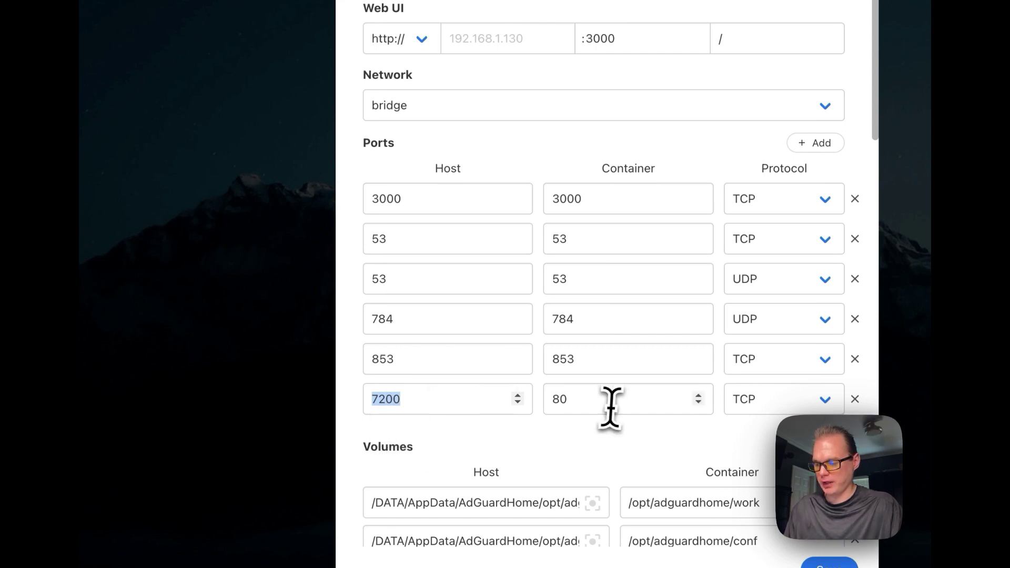
pyautogui.doubleClick(644, 168)
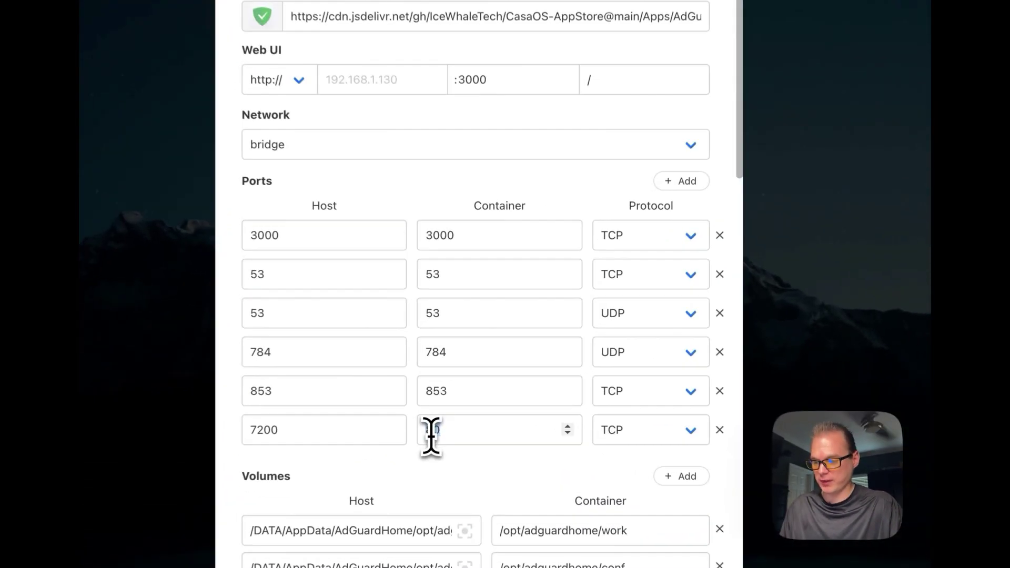
pyautogui.doubleClick(480, 395)
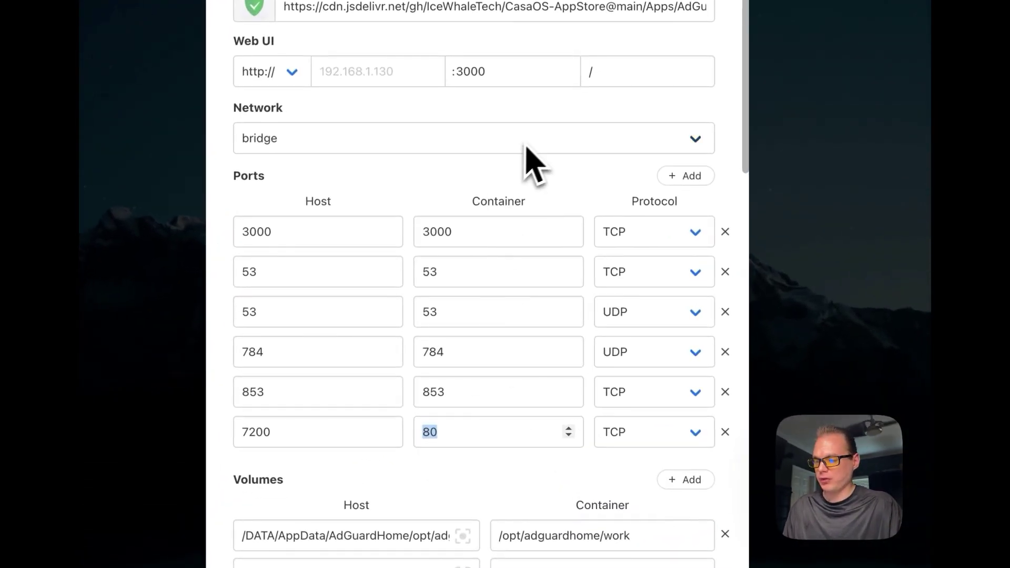
pyautogui.click(491, 74)
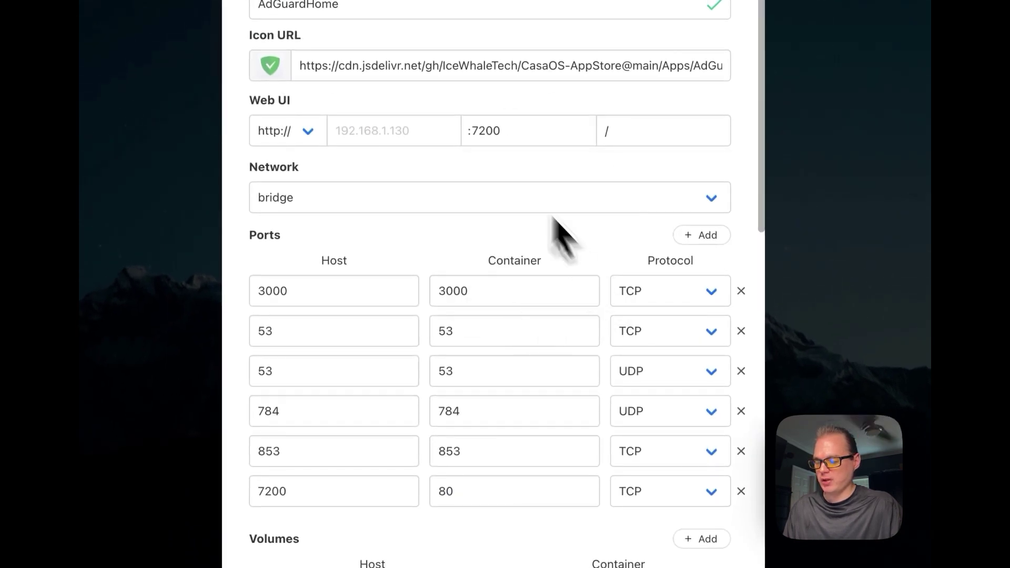
pyautogui.doubleClick(274, 491)
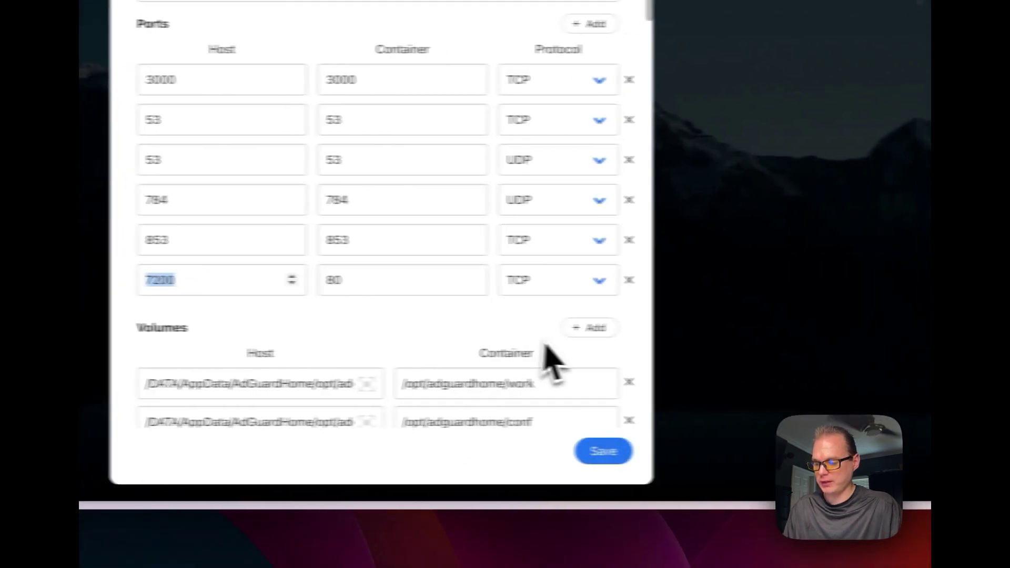
pyautogui.click(782, 455)
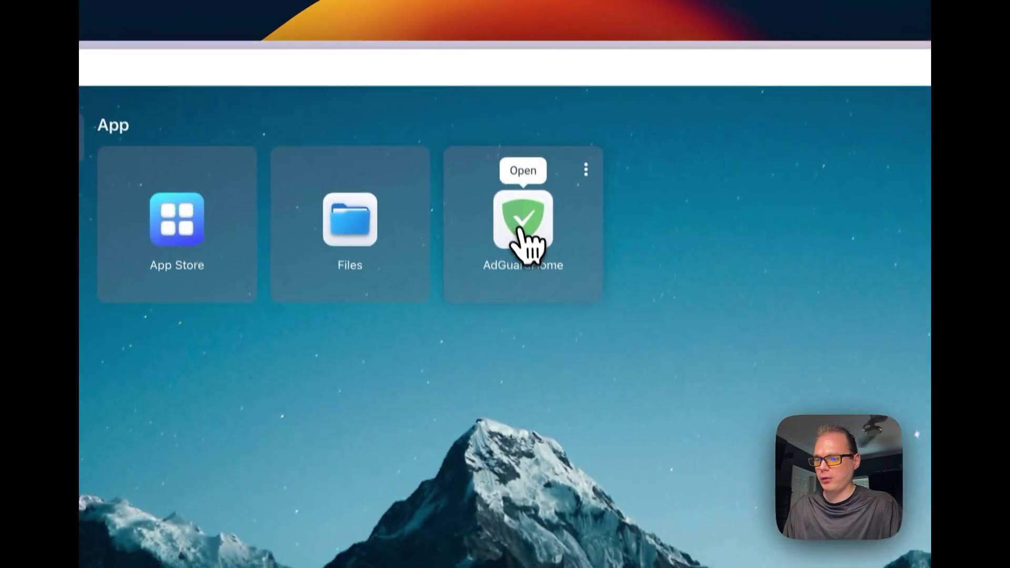
pyautogui.click(523, 234)
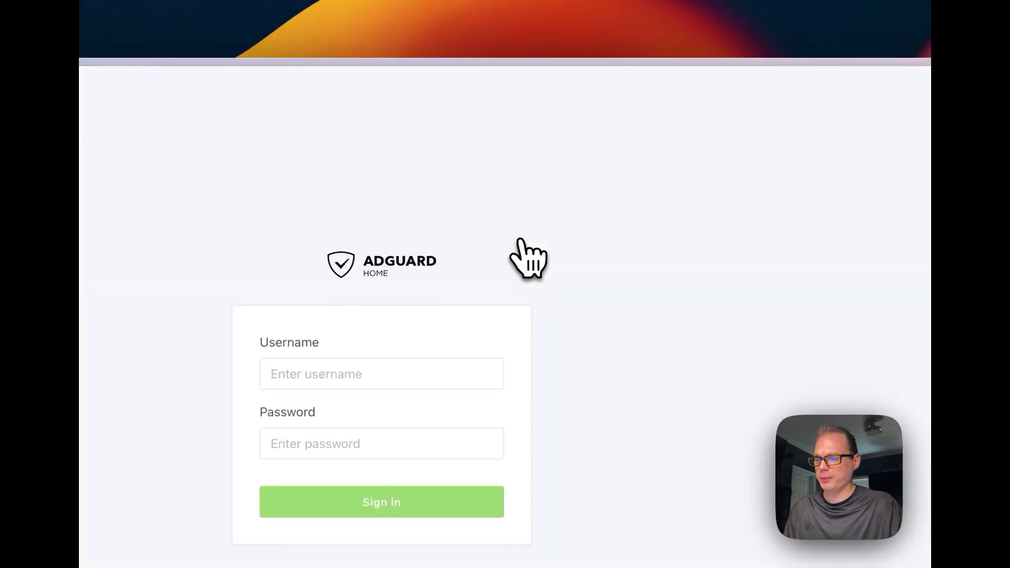
# Step: Sign in to AdGuard Home with the admin username and password
pyautogui.click(314, 373)
pyautogui.write('bigbea')
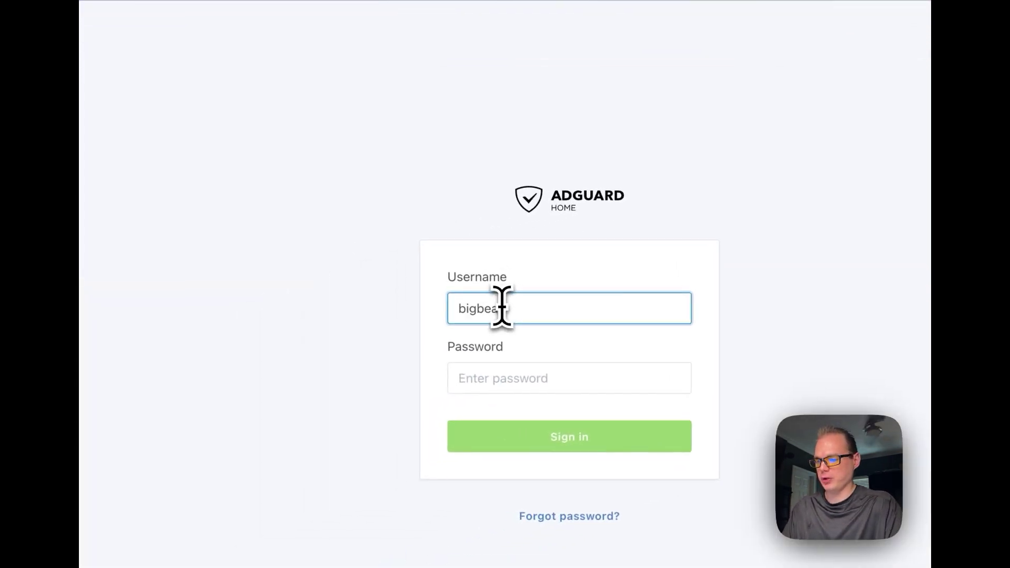
pyautogui.press('Tab')
pyautogui.write('*****')
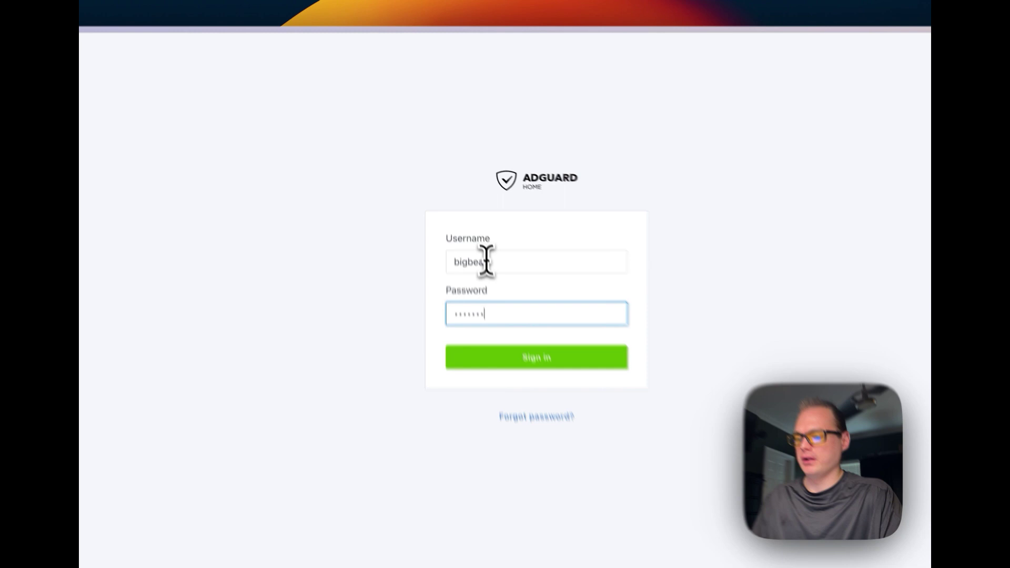
pyautogui.press('Return')
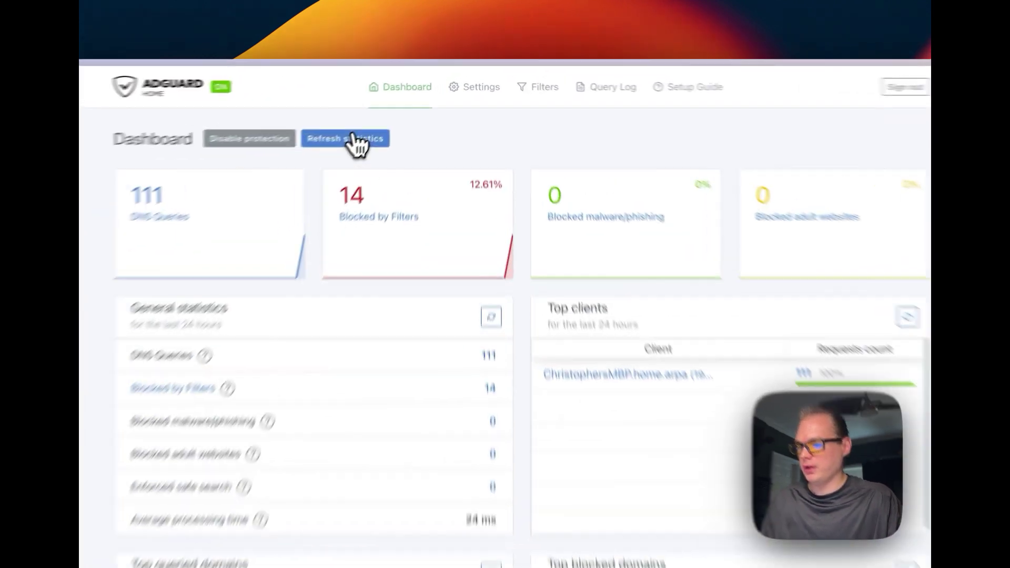
# Step: Refresh the statistics, view the Setup Guide, and return to the dashboard showing 115 queries
pyautogui.click(398, 107)
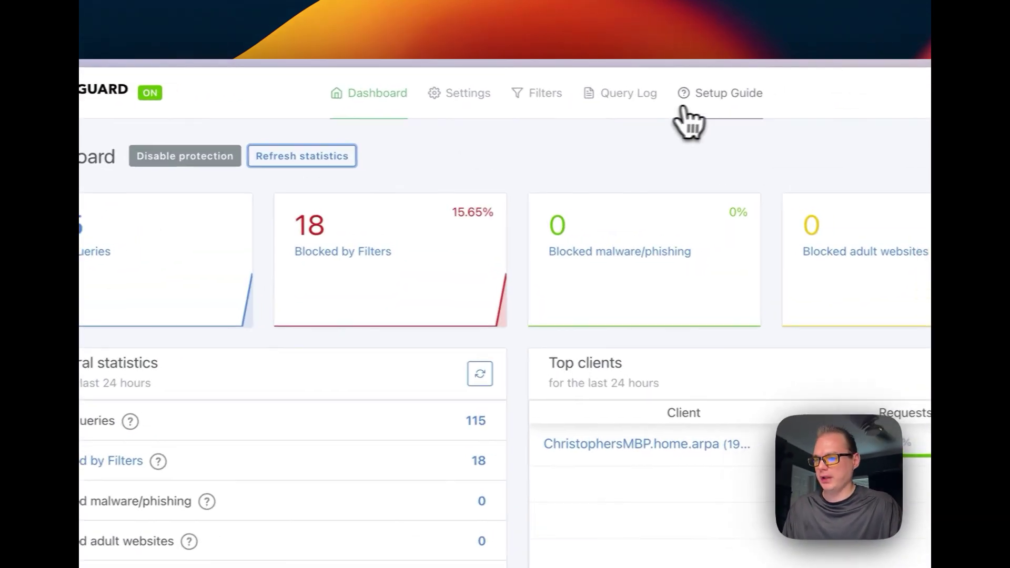
pyautogui.click(610, 76)
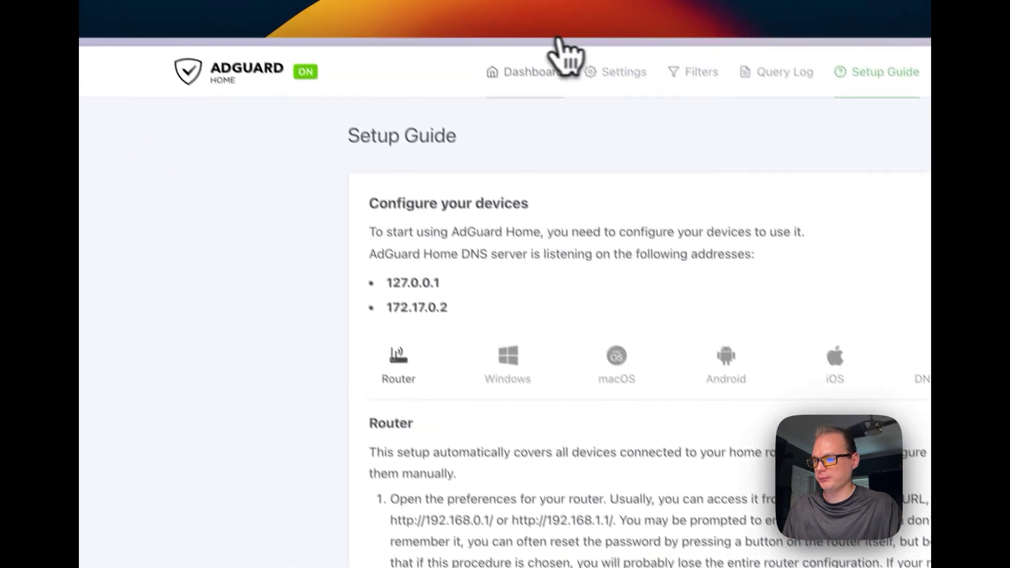
pyautogui.click(437, 7)
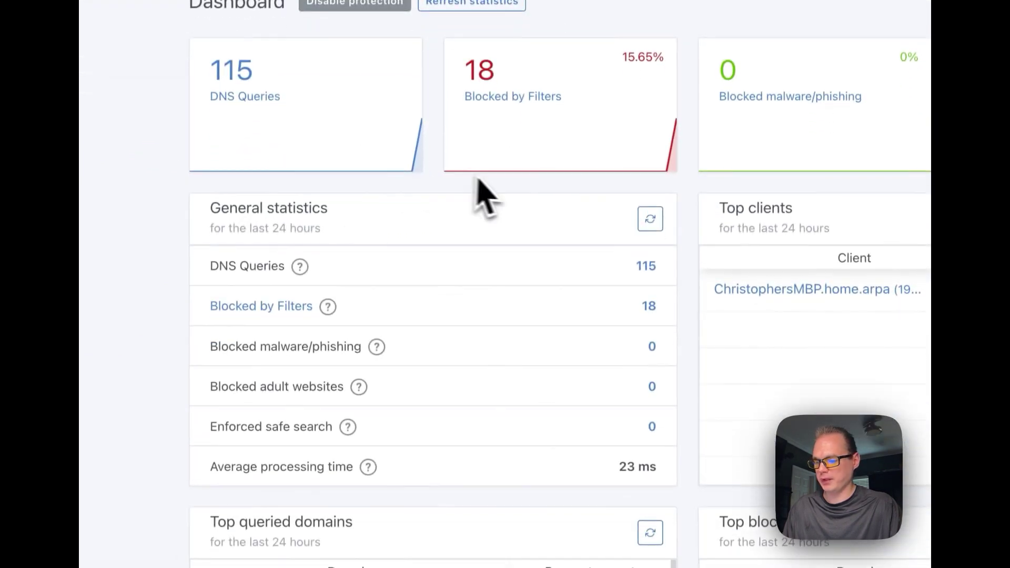